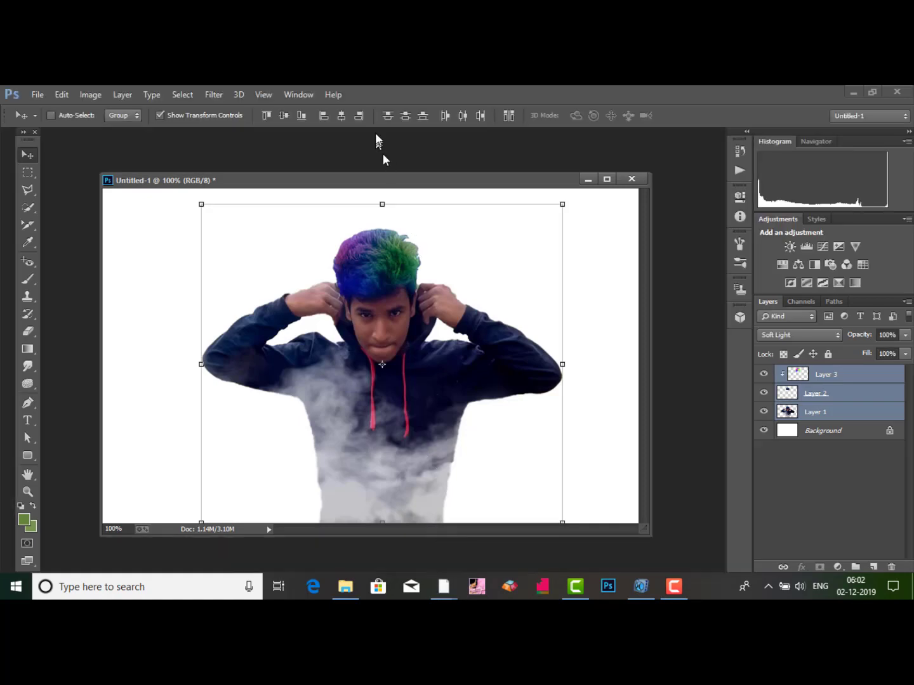
Examine the multicoloured hair in the finished Untitled-1 example up close, and minimize its window
mouse_move(524, 187)
left_mouse_down()
mouse_move(485, 175)
mouse_move(541, 175)
mouse_move(517, 192)
left_mouse_up()
mouse_move(453, 290)
left_mouse_down()
mouse_move(429, 255)
mouse_move(473, 265)
mouse_move(453, 275)
mouse_move(461, 290)
left_mouse_up()
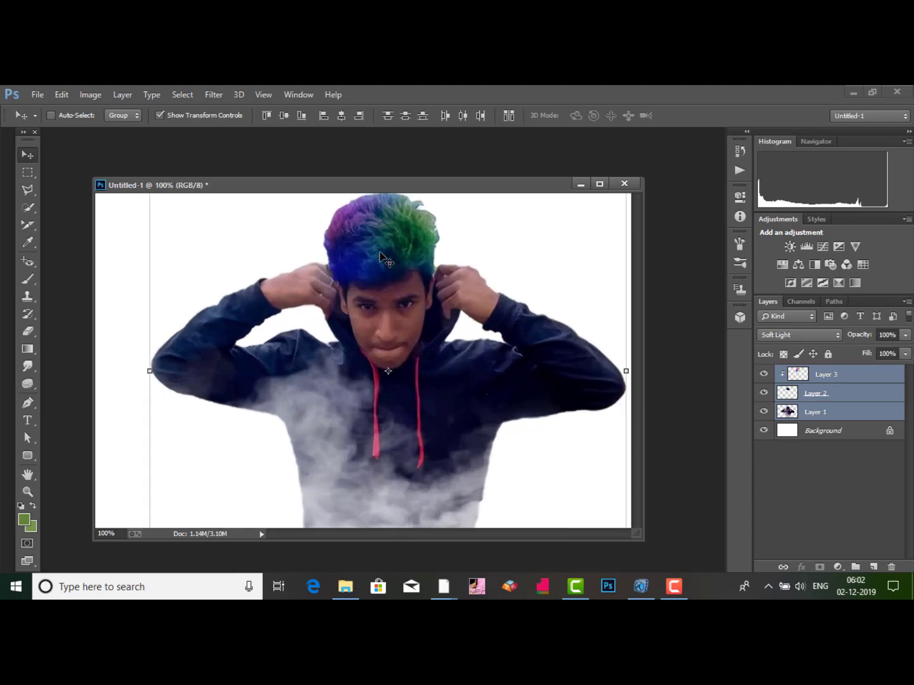
key("ctrl+plus")
key("ctrl+plus")
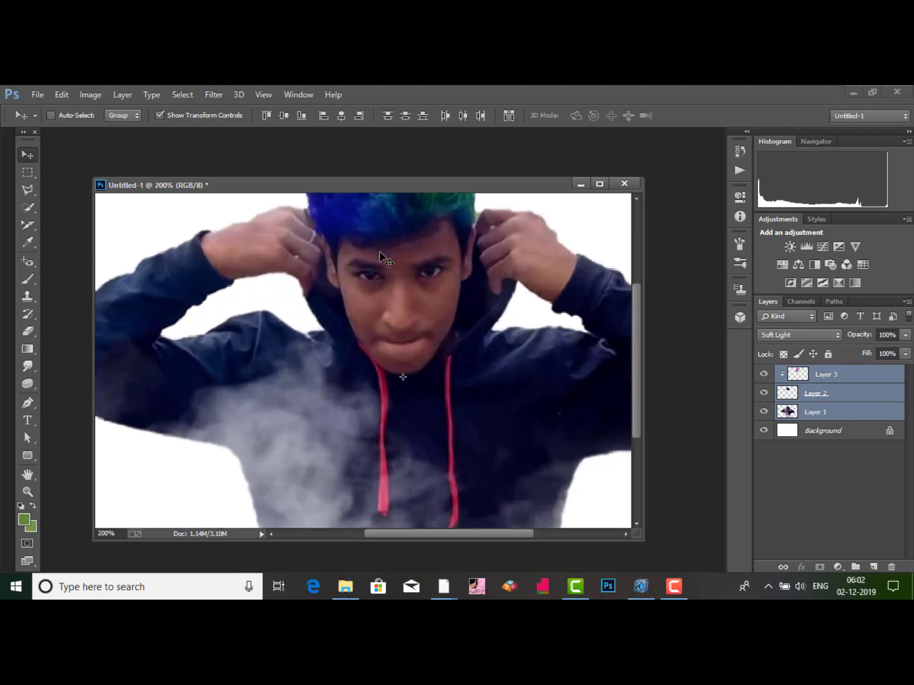
left_click_drag(637, 345, 636, 272)
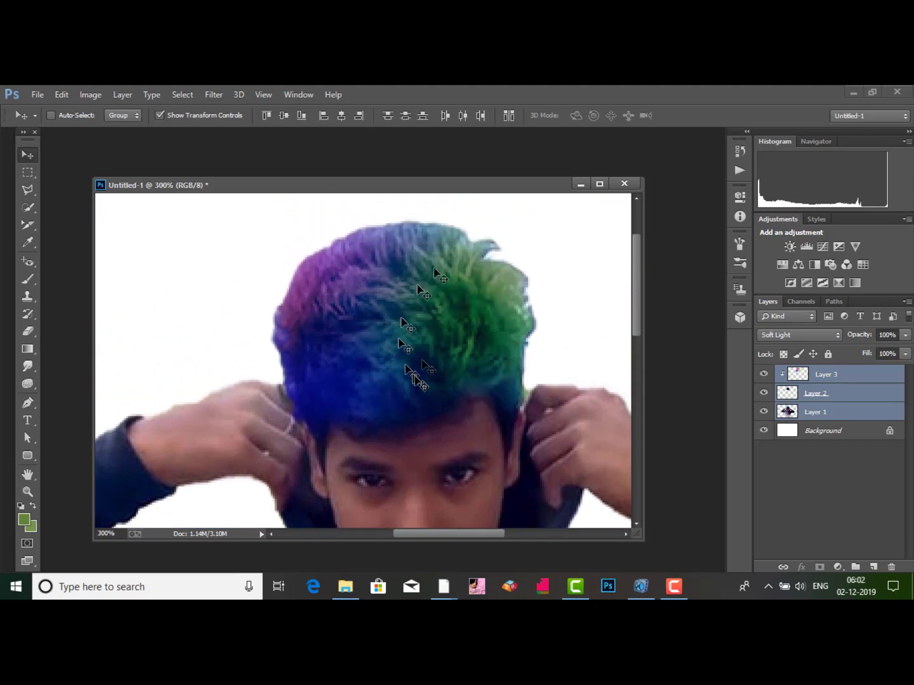
key("ctrl+minus")
key("ctrl+minus")
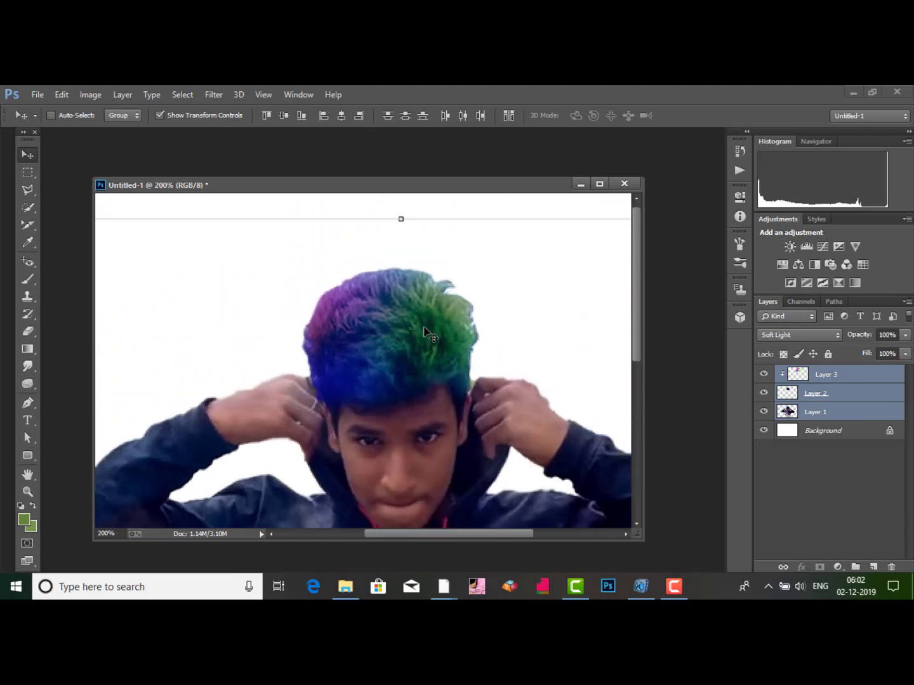
left_click(580, 185)
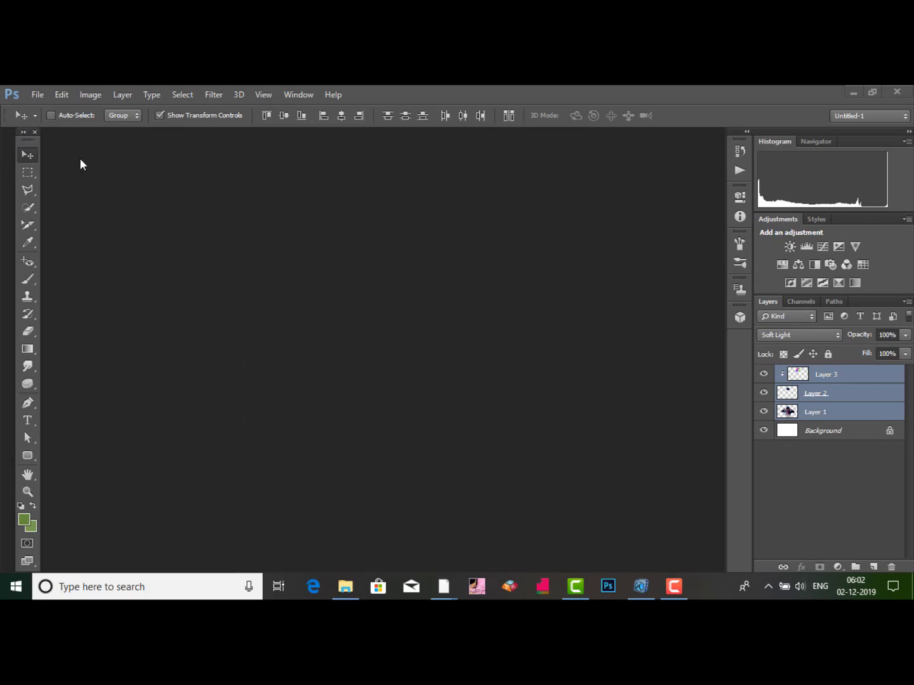
Start opening an image file and browse to the Pictures folder on the D: drive
key("ctrl+o")
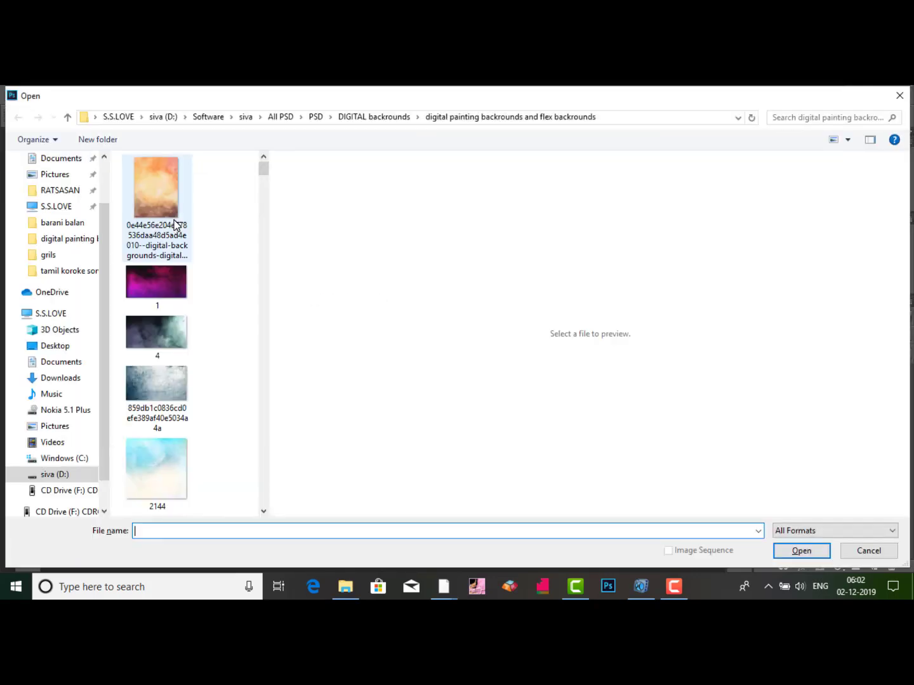
left_click(175, 224)
key("alt+Up")
key("alt+Up")
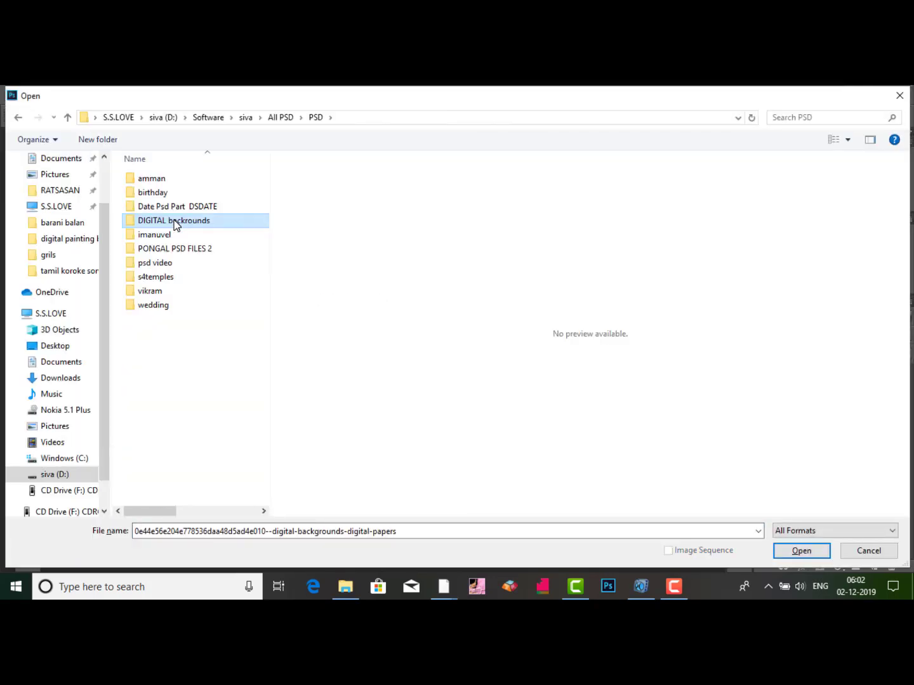
key("alt+Up")
key("alt+Up")
key("alt+Up")
key("alt+Up")
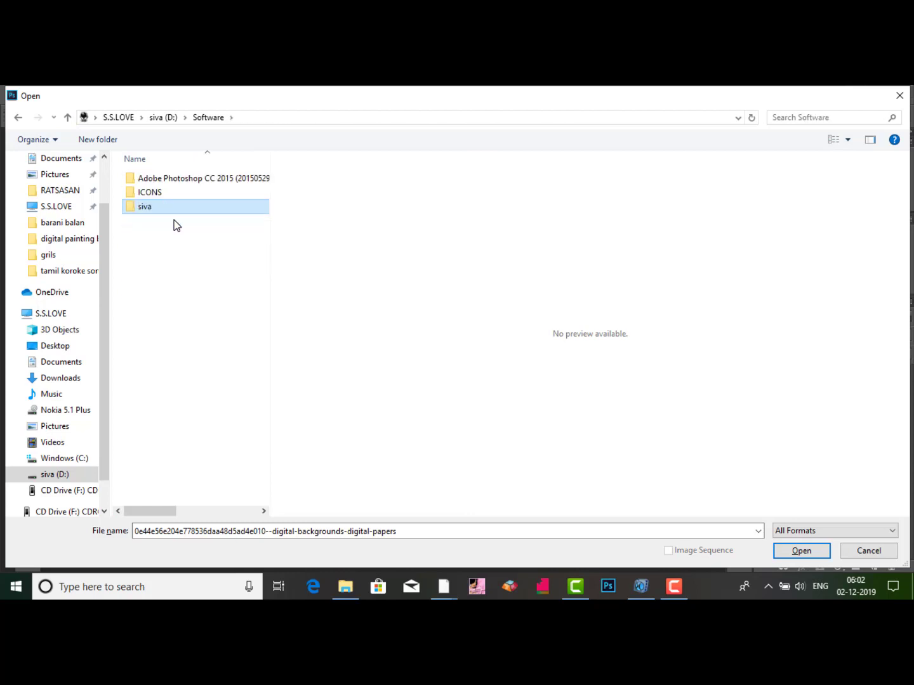
key("Up")
key("Return")
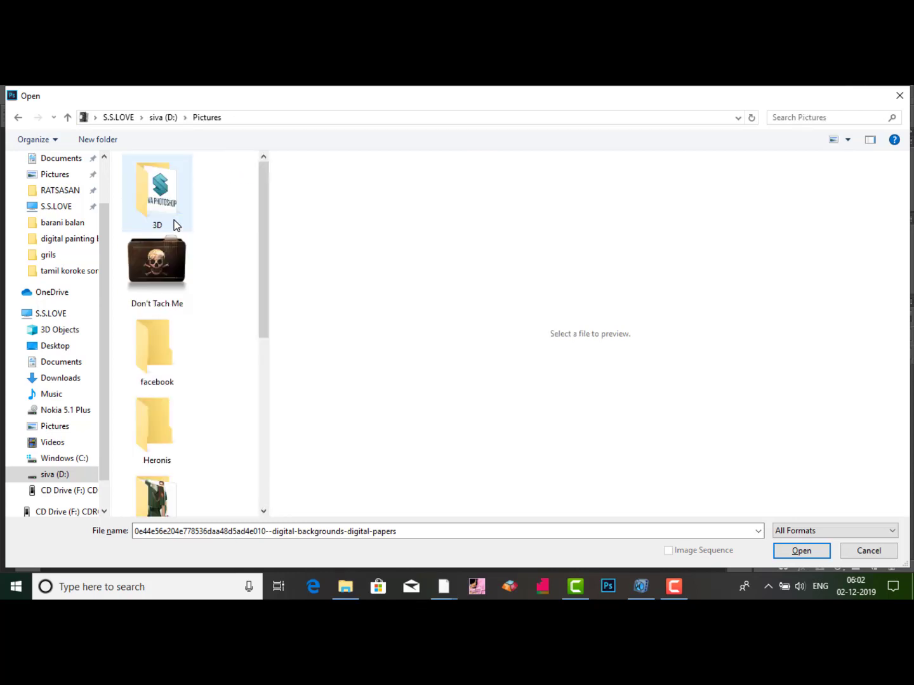
Open _log_in_me___BzUqIN1nhEG___-Recovered-Recovered.png from the folders Don't Tach Me, my etiting, cut, and shift the figure slightly to the right
key("Down")
key("Return")
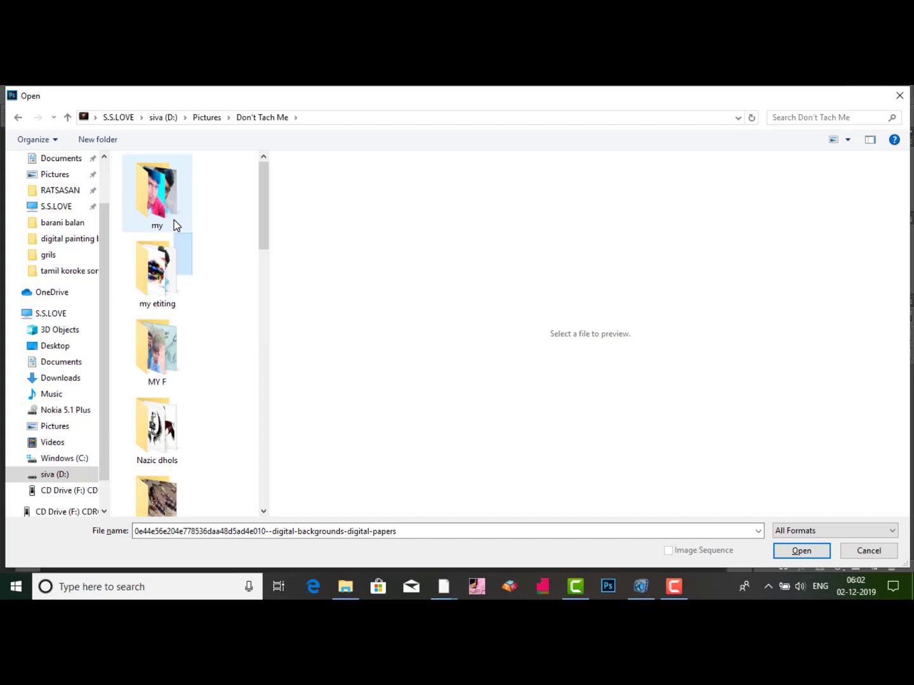
key("Down")
key("Return")
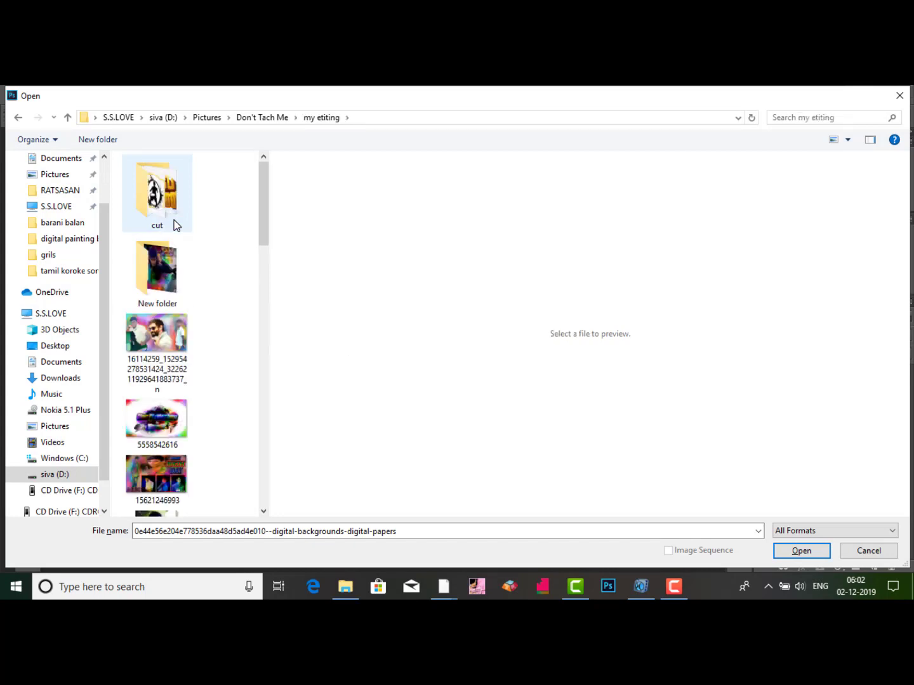
key("Down")
key("Up")
key("Return")
key("Down")
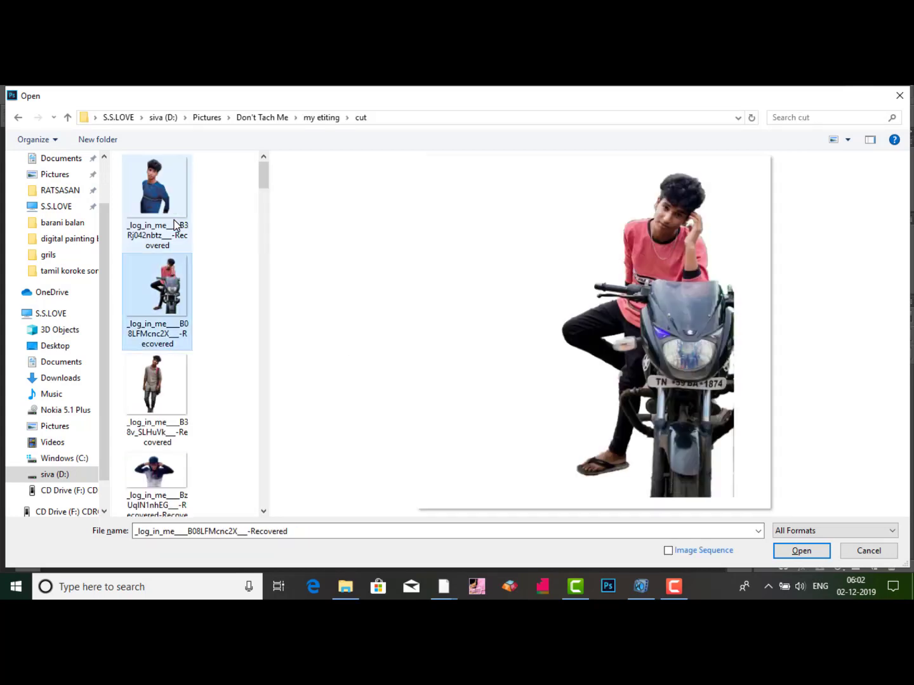
key("Down")
key("Down")
key("Return")
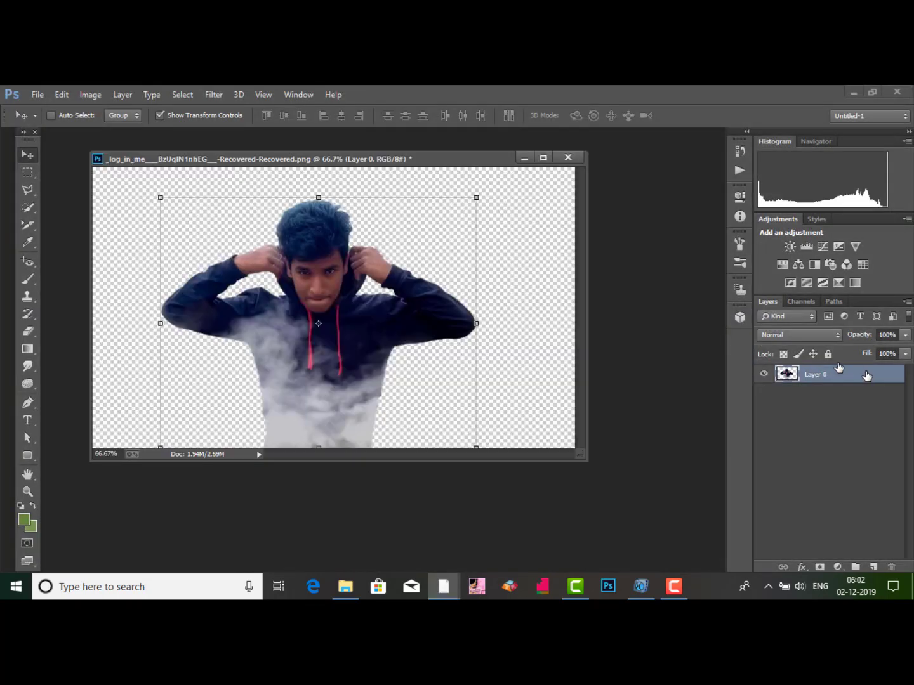
mouse_move(421, 270)
left_mouse_down()
mouse_move(424, 212)
mouse_move(426, 270)
mouse_move(411, 256)
mouse_move(440, 260)
mouse_move(401, 264)
mouse_move(426, 273)
mouse_move(422, 290)
left_mouse_up()
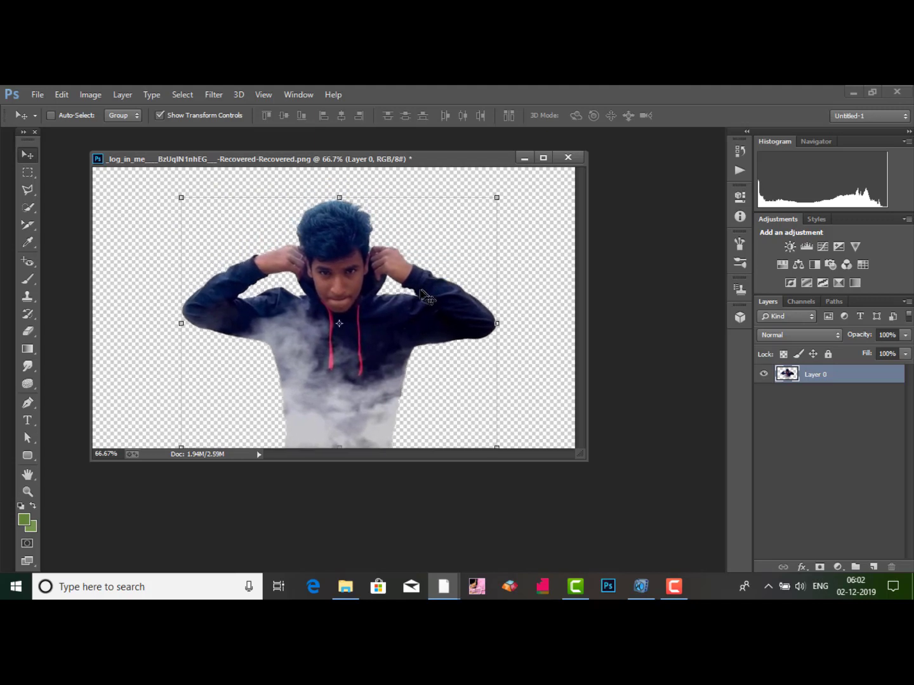
Select the figure's blue hair with the Quick Selection tool using a 32 px brush
left_click(29, 208)
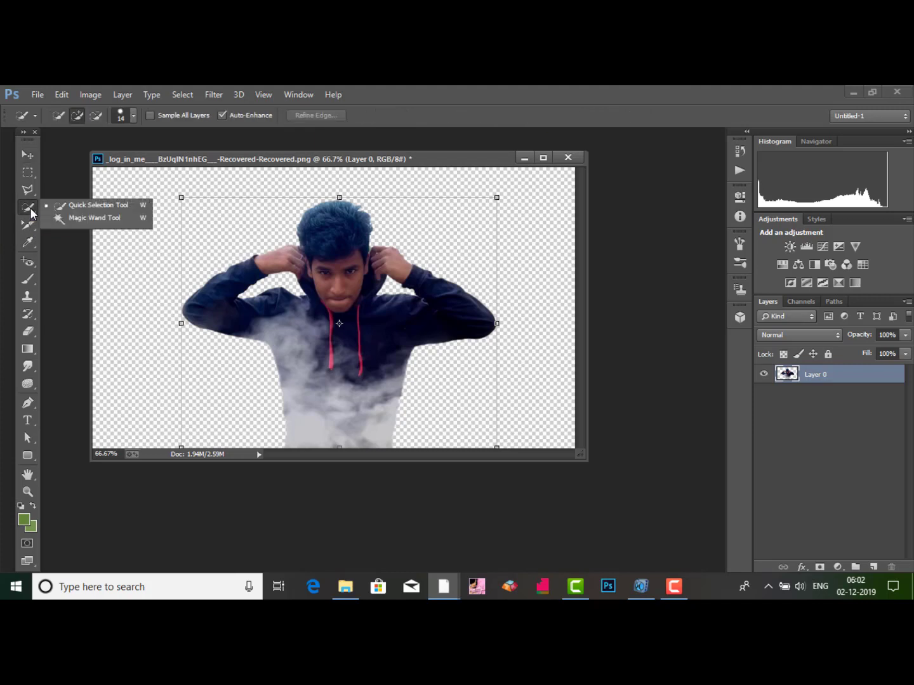
left_click(60, 206)
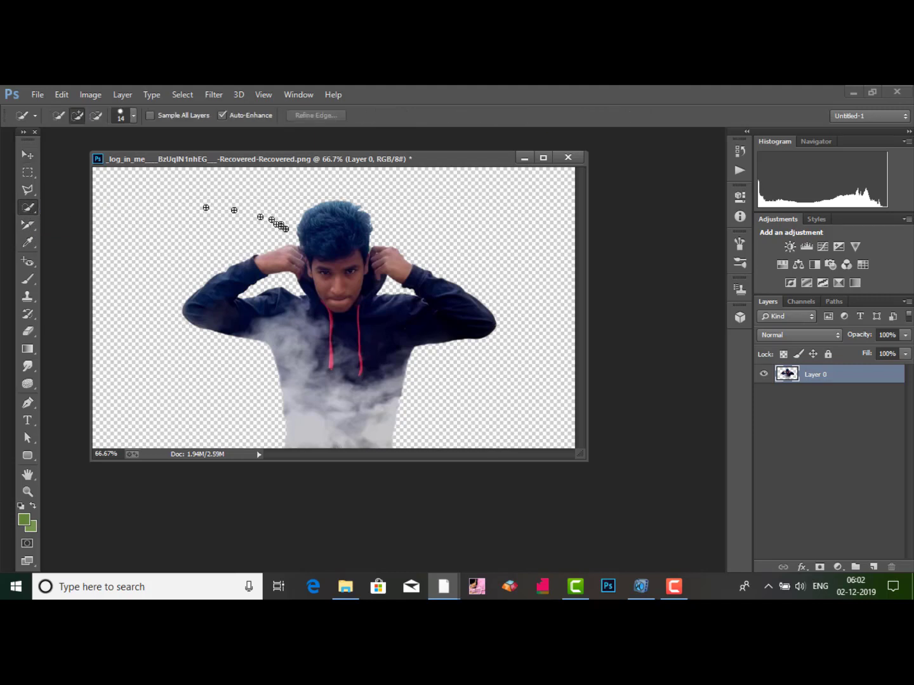
left_click(122, 117)
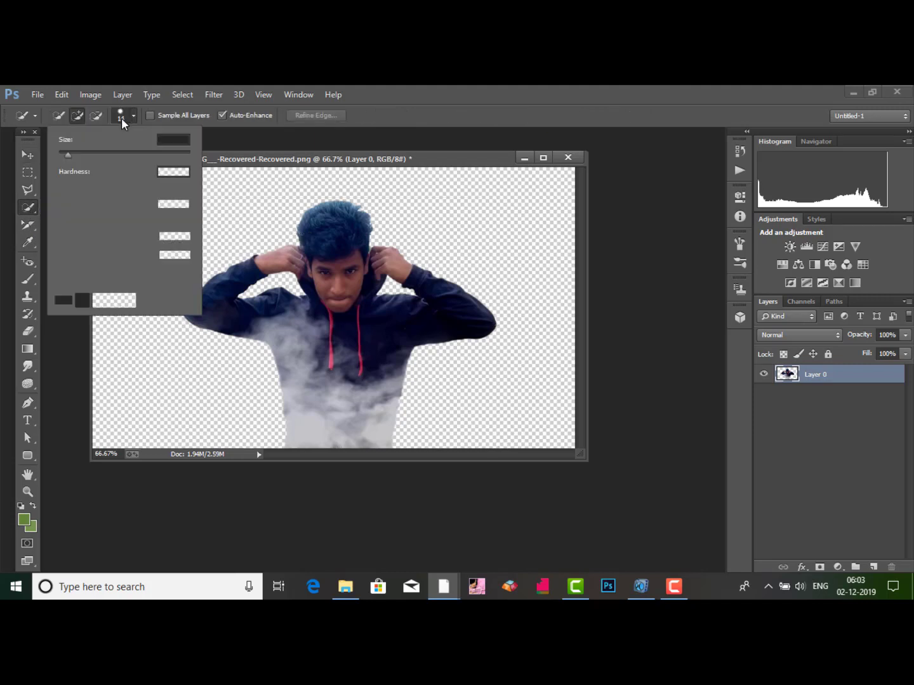
left_click(78, 155)
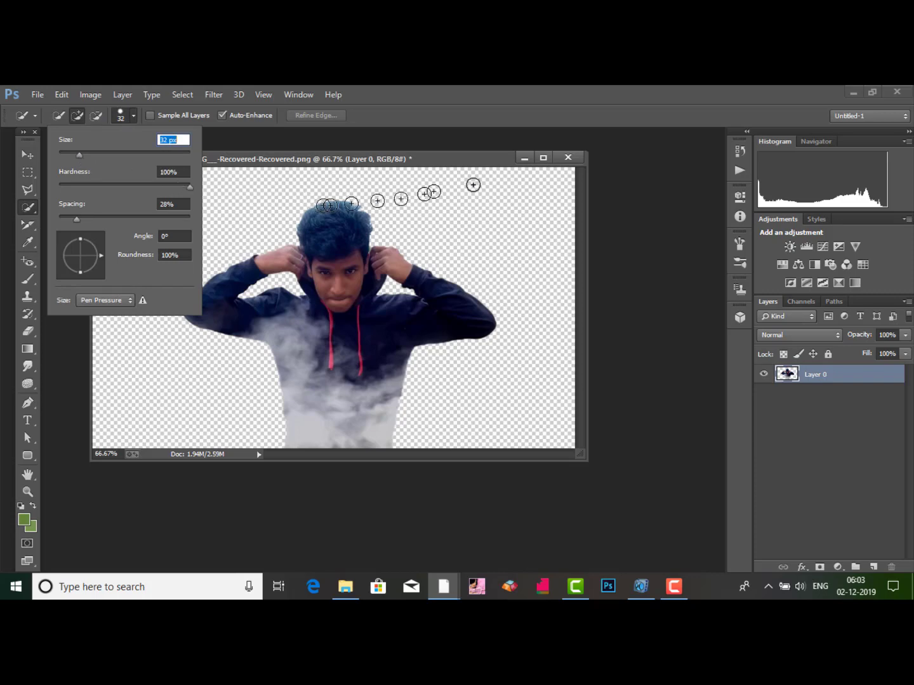
left_click(543, 157)
key("ctrl+plus")
key("ctrl+plus")
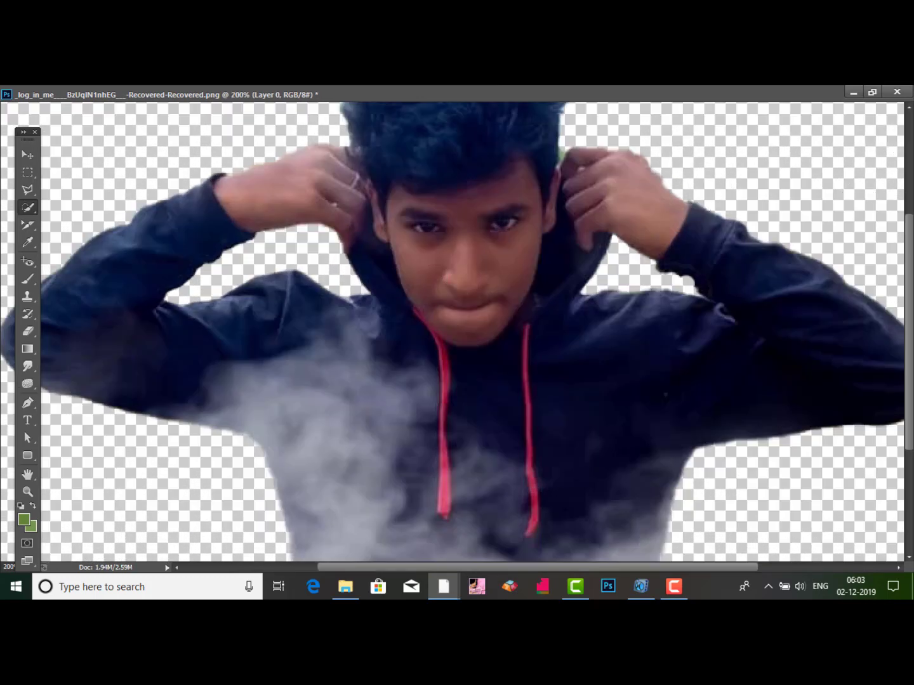
left_click_drag(909, 300, 909, 221)
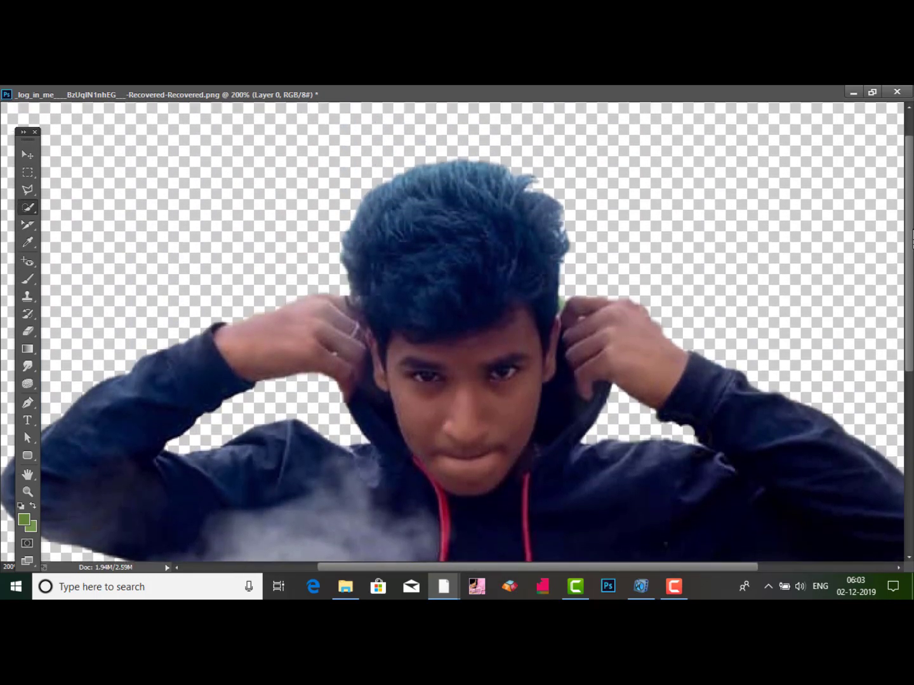
left_click(441, 191)
mouse_move(440, 192)
left_mouse_down()
mouse_move(419, 198)
mouse_move(407, 228)
mouse_move(378, 238)
mouse_move(377, 265)
mouse_move(402, 303)
mouse_move(387, 307)
mouse_move(492, 282)
left_mouse_up()
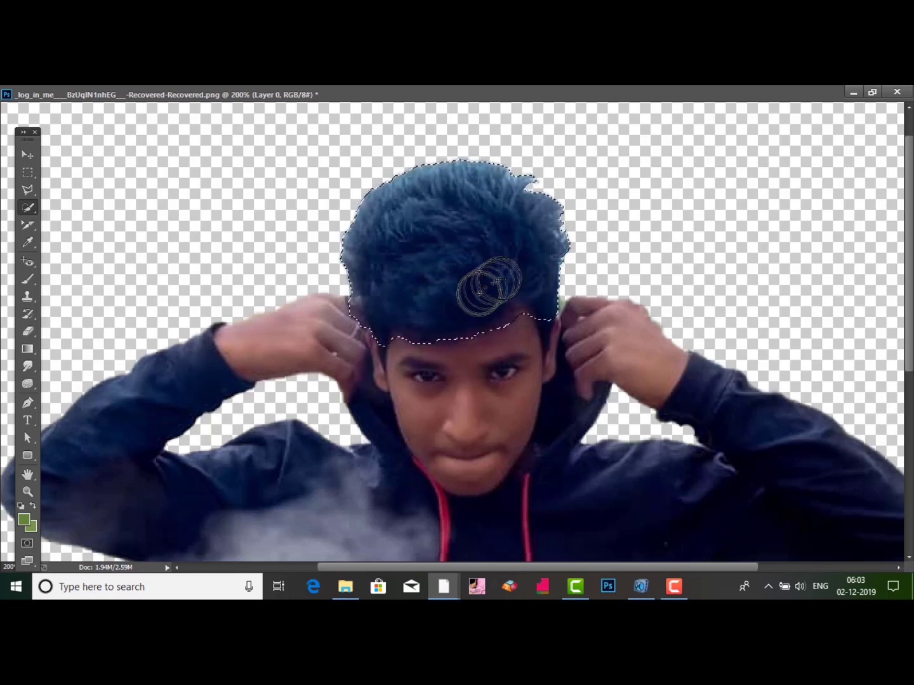
Reduce the Quick Selection brush size to 22 px and return to the enlarged view of the hair
left_click(869, 92)
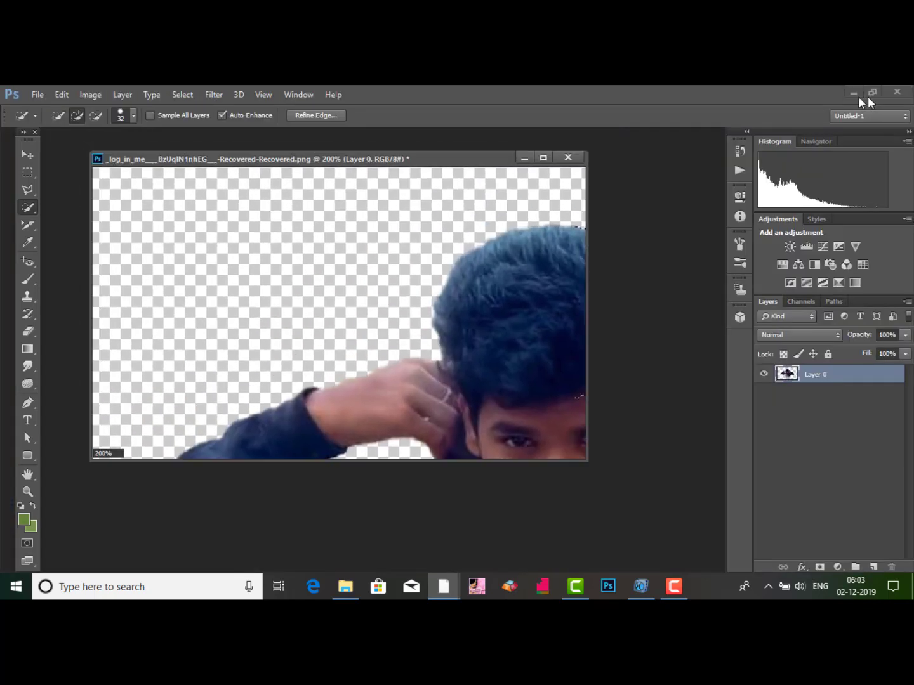
left_click(132, 115)
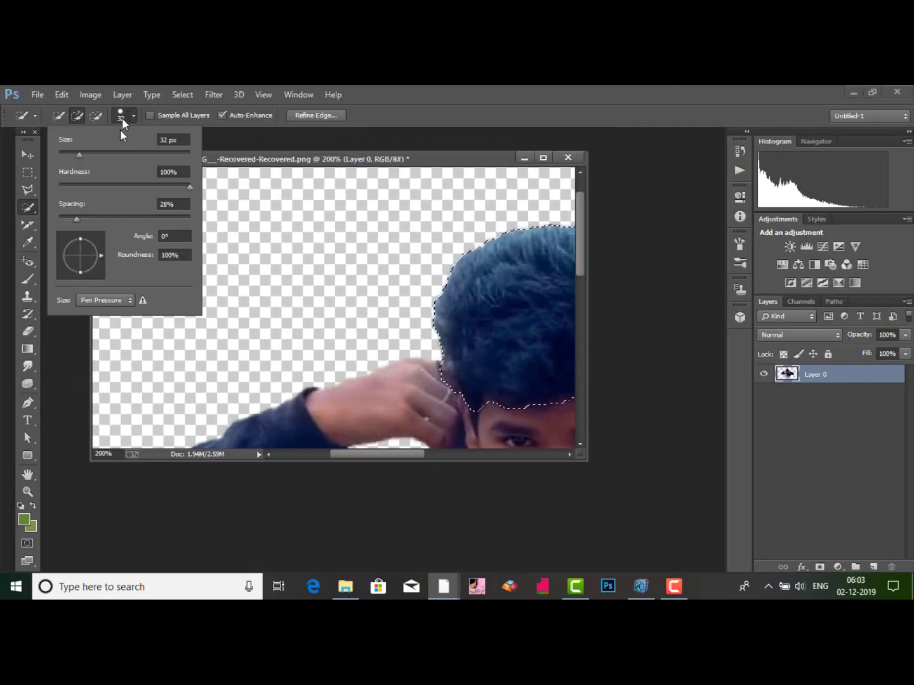
left_click(72, 150)
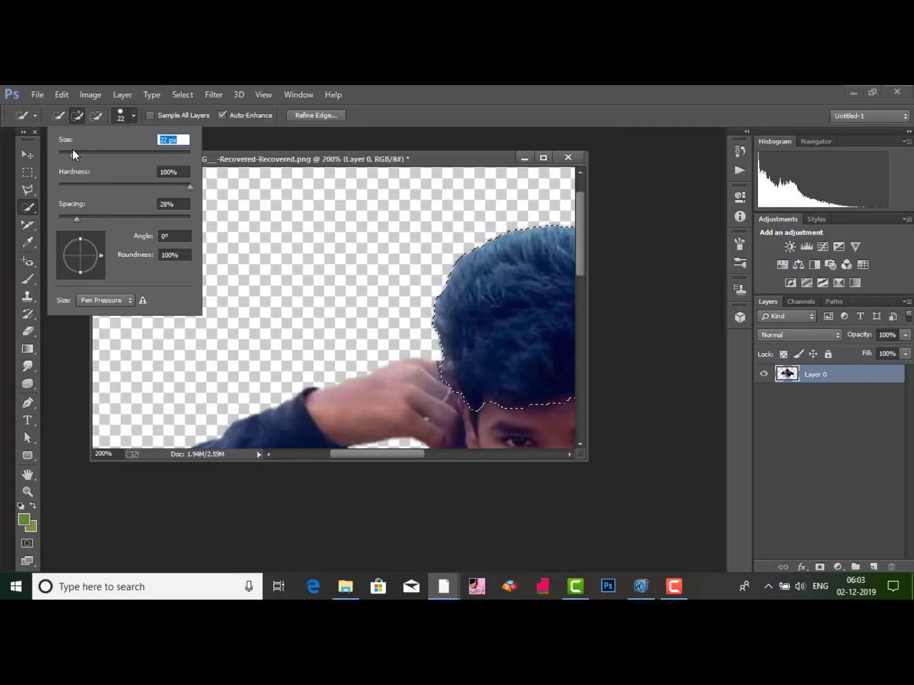
left_click(544, 159)
left_click(544, 159)
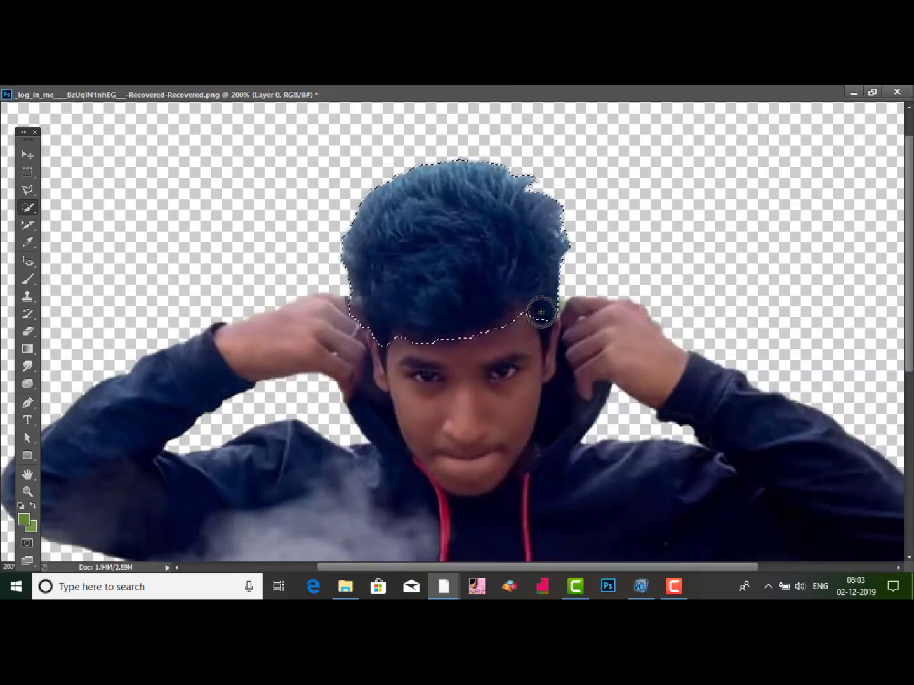
Set the Quick Selection brush to 11 px and add the missed hair at the right temple to the selection
left_click(872, 92)
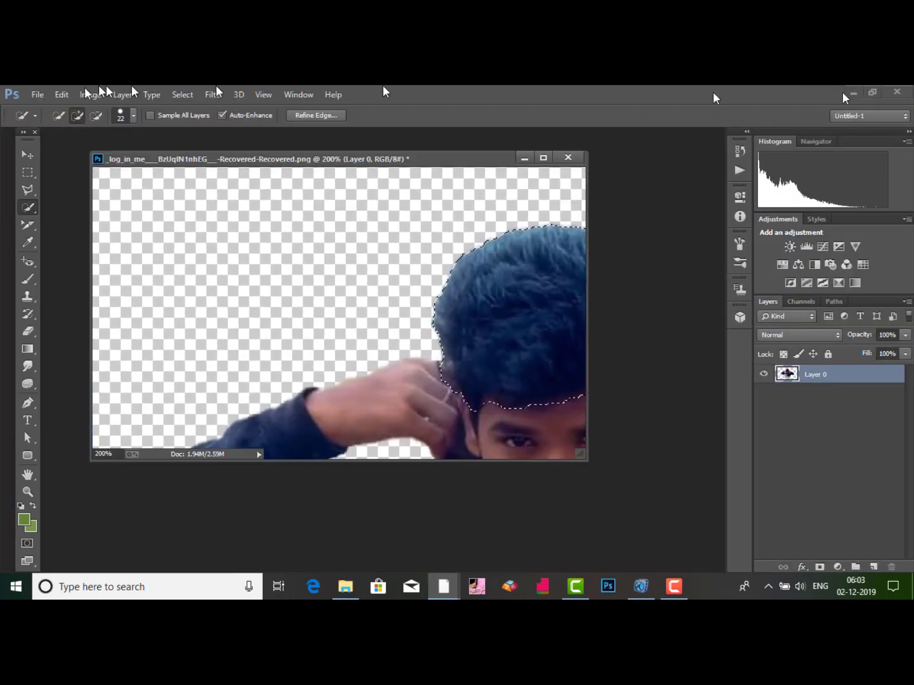
left_click(134, 116)
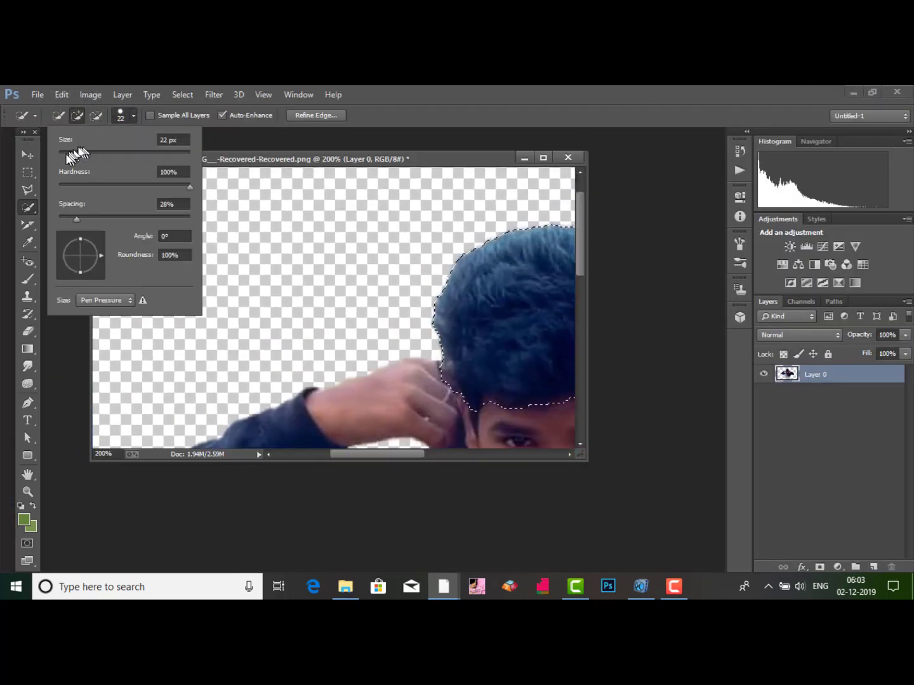
left_click(66, 151)
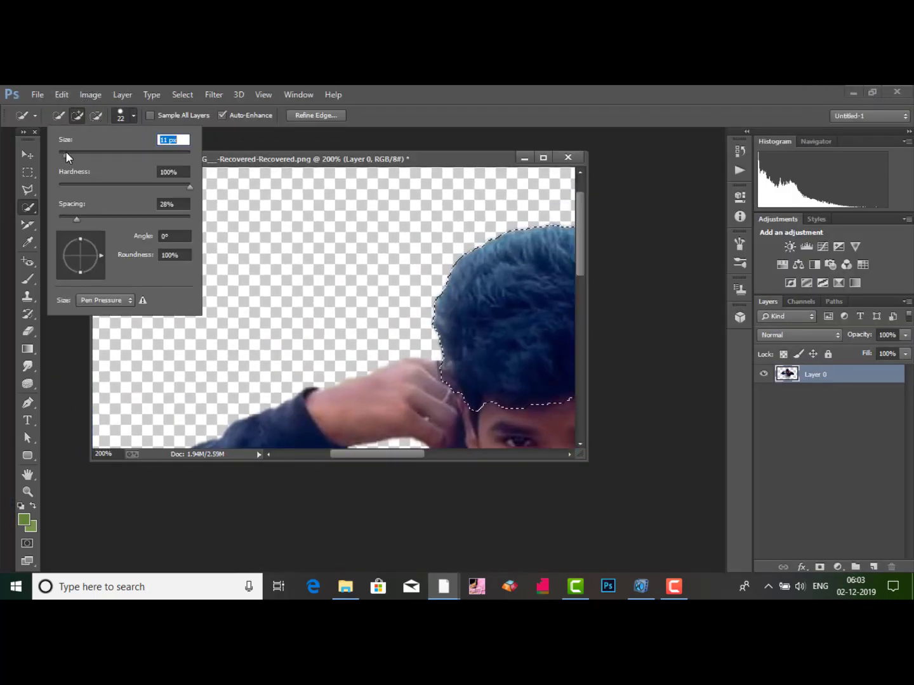
left_click(543, 157)
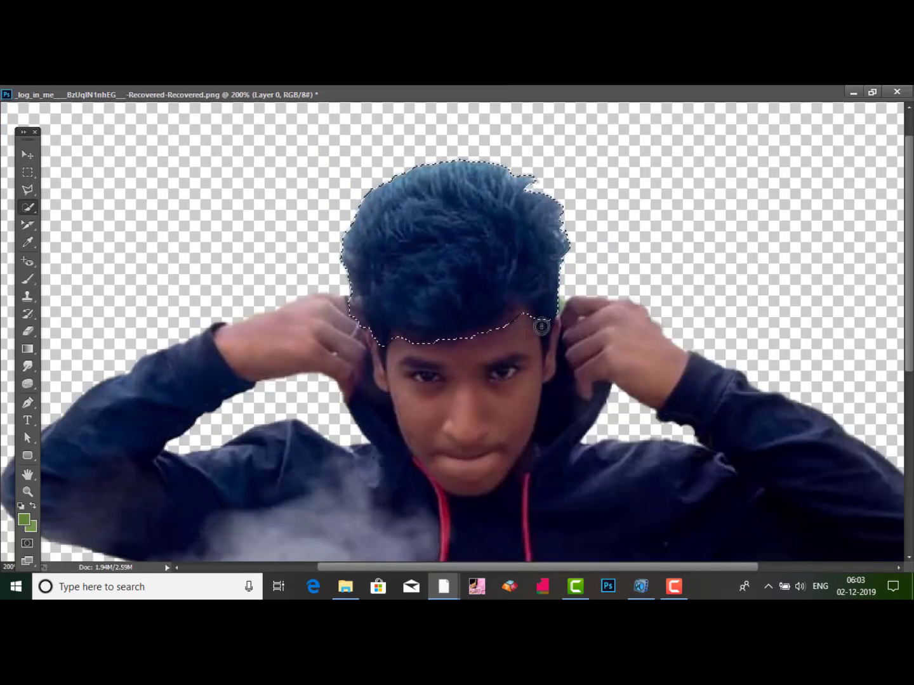
left_click(546, 326)
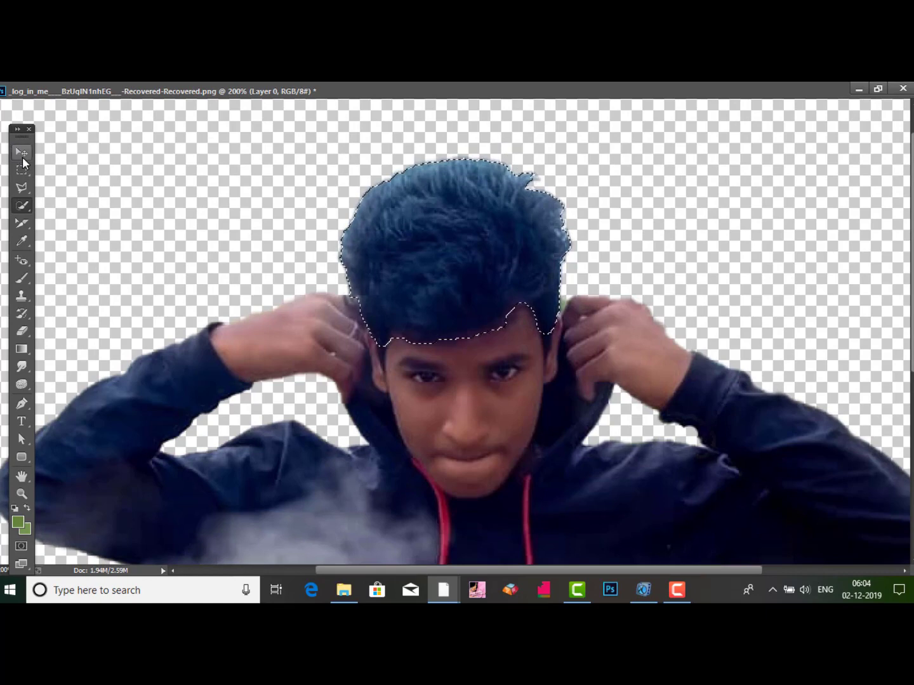
Copy the selected hair and paste it onto a new layer above Layer 0
left_click(23, 159)
left_click(876, 88)
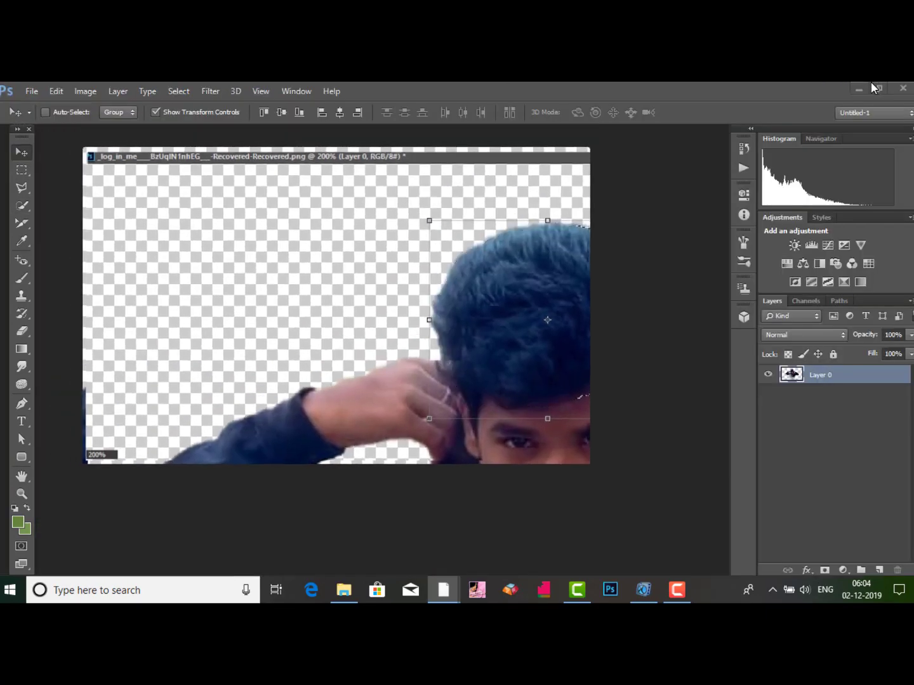
key("ctrl+minus")
key("ctrl+minus")
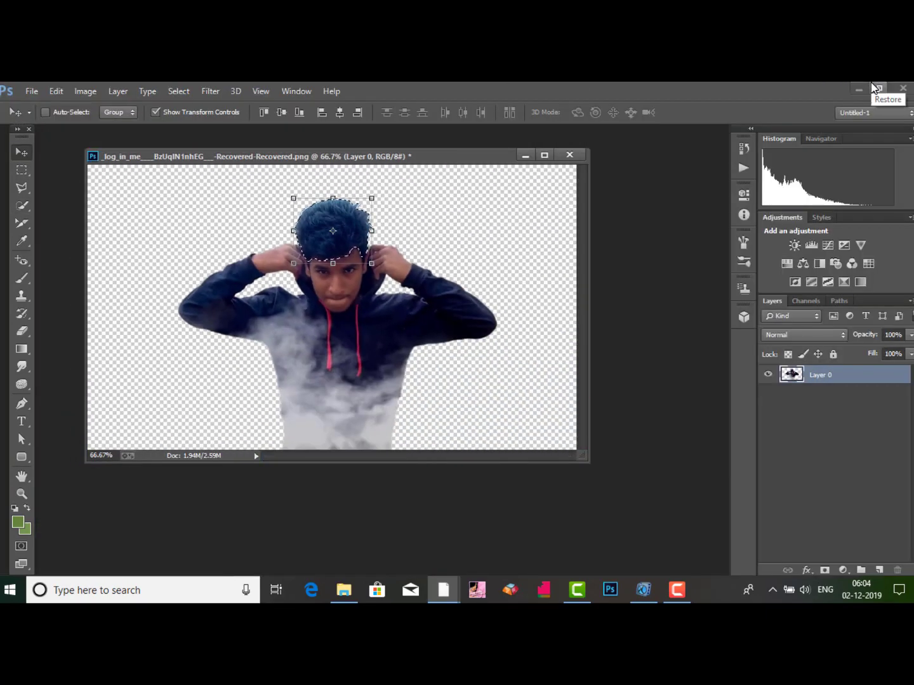
key("ctrl+c")
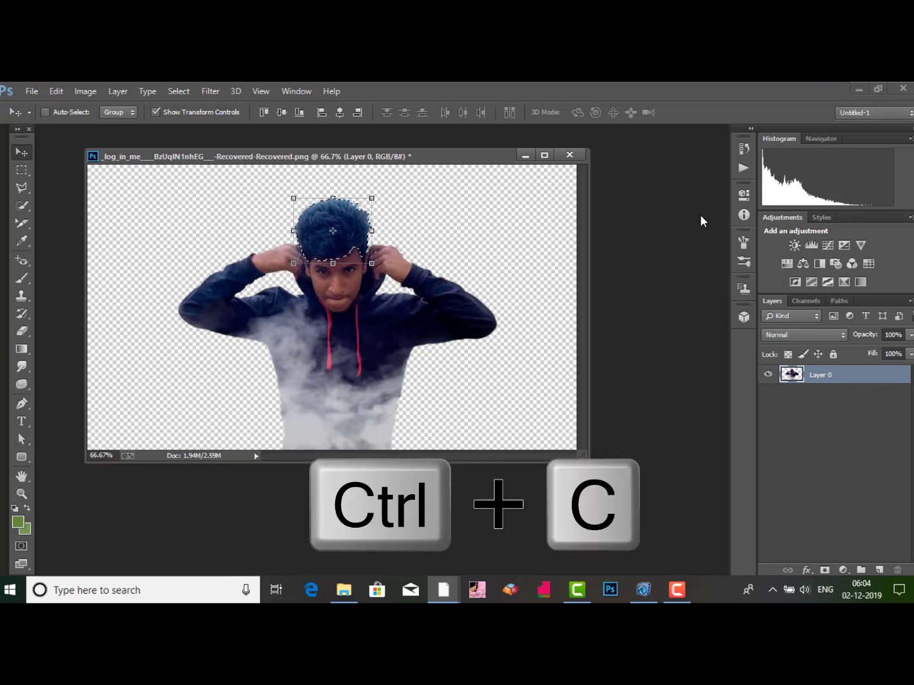
key("ctrl+v")
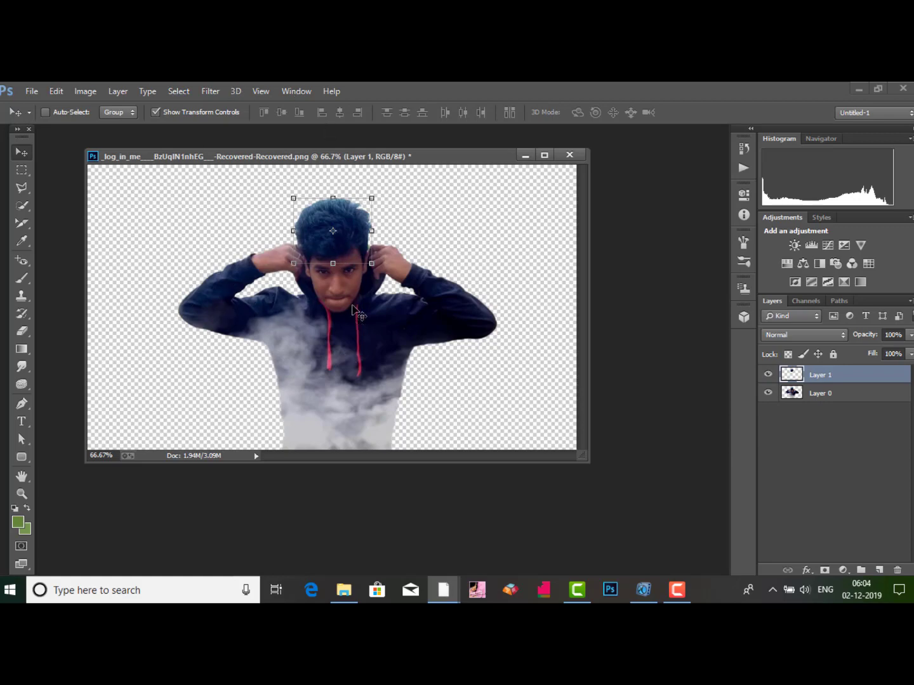
Start opening another image and browse to the siva folder inside Software on drive D
key("ctrl+o")
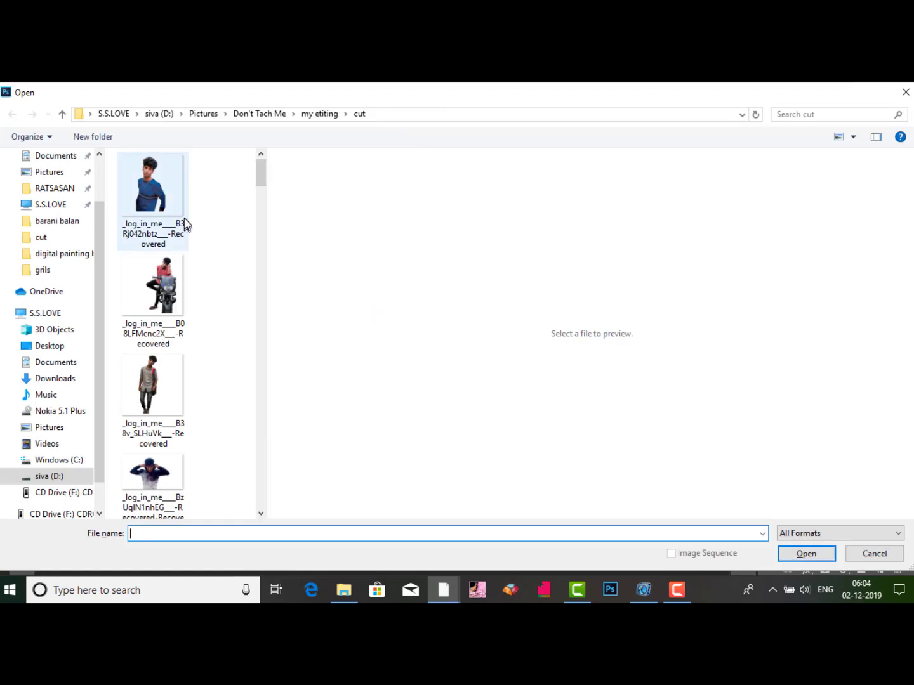
left_click(184, 223)
key("BackSpace")
key("BackSpace")
key("BackSpace")
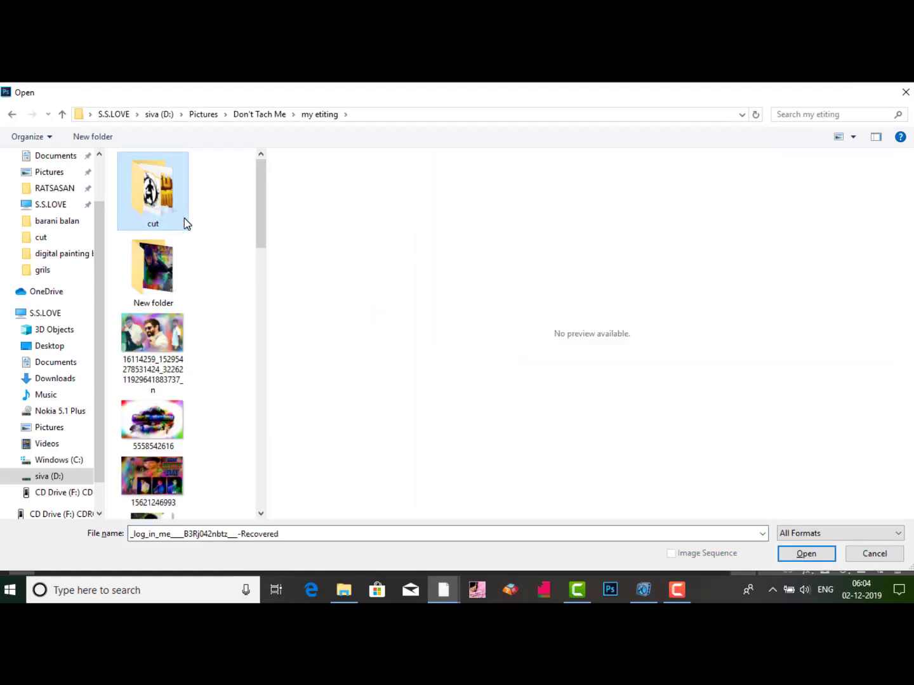
key("Down")
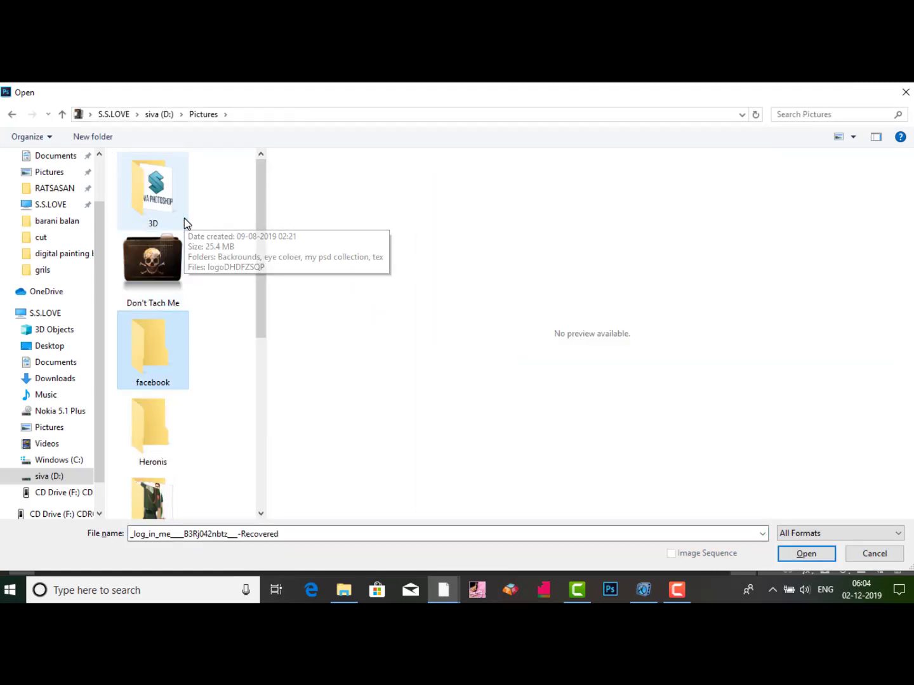
key("BackSpace")
key("Down")
key("Return")
key("Down")
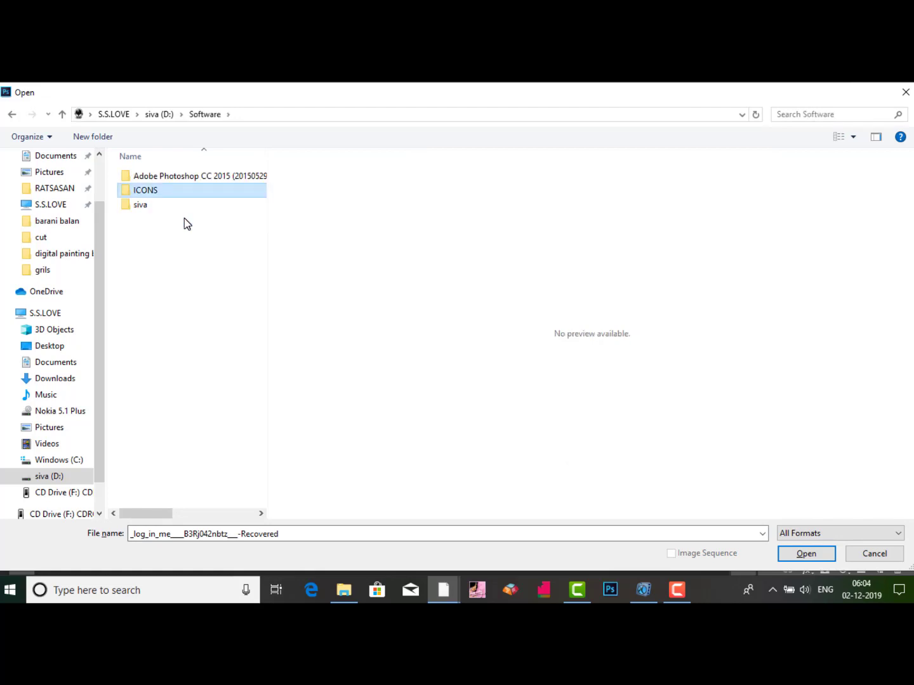
key("Down")
key("Return")
key("Down")
key("Up")
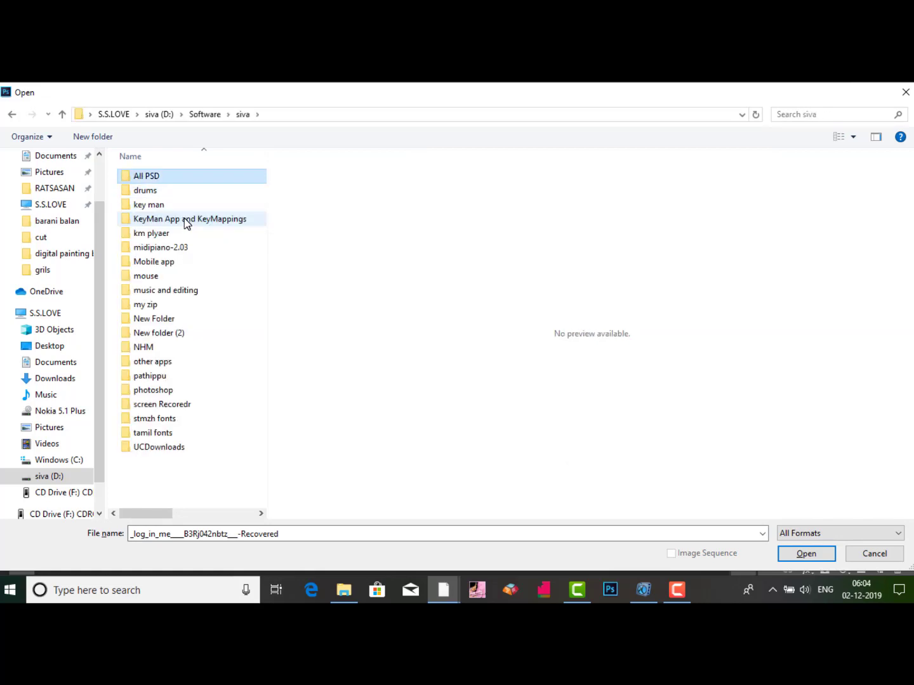
Go through All PSD, PSD and DIGITAL backrounds into the "digital painting backrounds and flex backrounds" folder
key("Return")
key("Down")
key("Up")
key("Return")
key("Down")
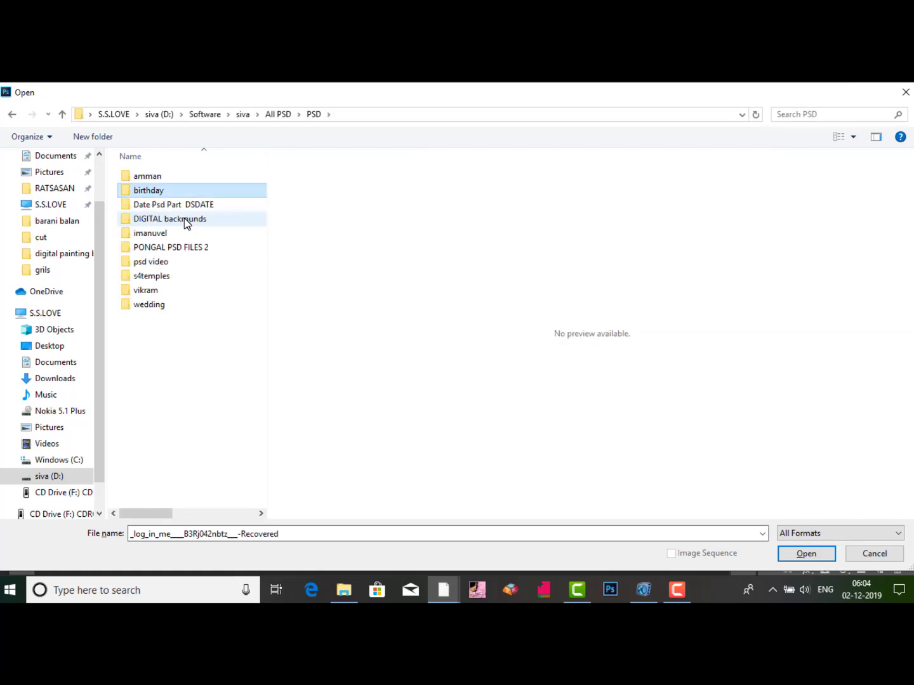
key("Down")
key("Down")
key("Return")
key("Down")
key("Up")
key("Return")
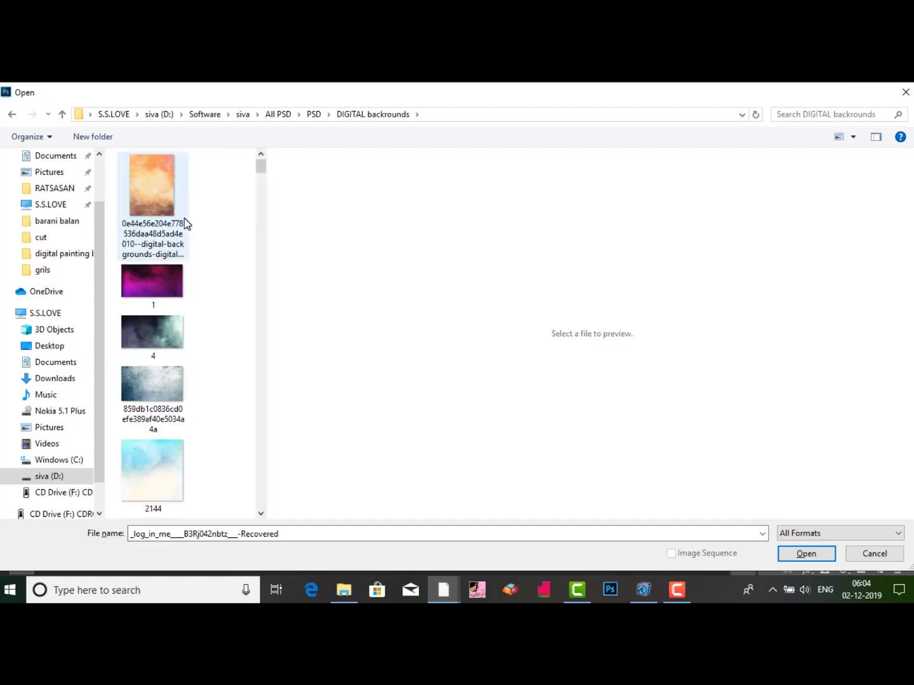
Browse the background previews in the folder and open the multicoloured image "digital bac 7.jpg"
key("Down")
key("Down")
key("Down")
key("Down")
key("Down")
key("Down")
key("Down")
key("Down")
key("Down")
key("Down")
key("Down")
key("Down")
key("Down")
key("Down")
key("Down")
key("Down")
key("Down")
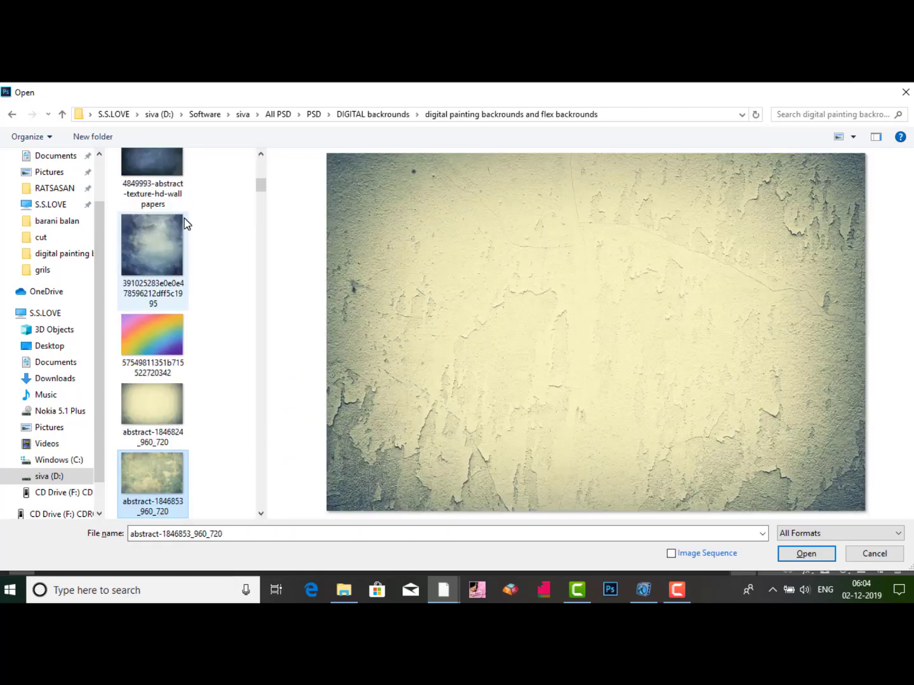
key("Down")
key("Down")
key("Down")
key("Down")
key("Down")
key("Down")
key("Down")
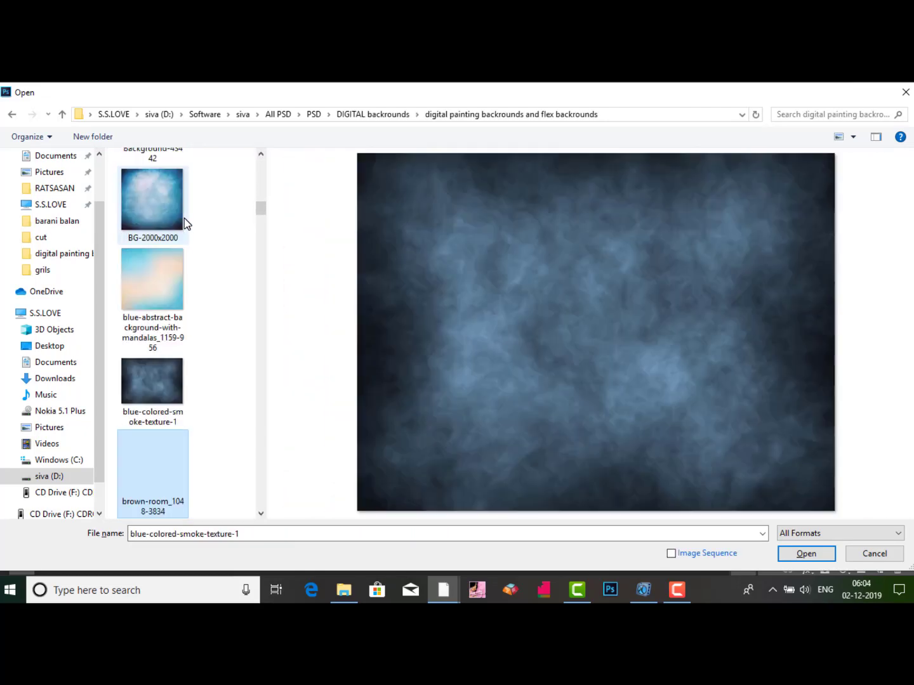
key("Down")
key("Down")
key("Down")
key("Down")
key("Down")
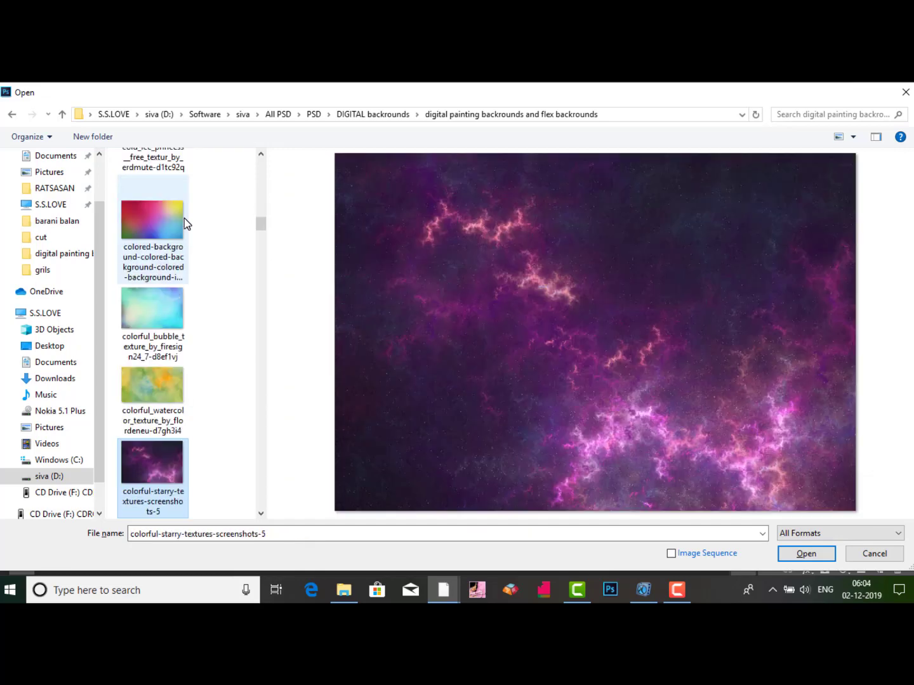
key("Down")
key("Down")
key("Down")
key("Down")
key("Down")
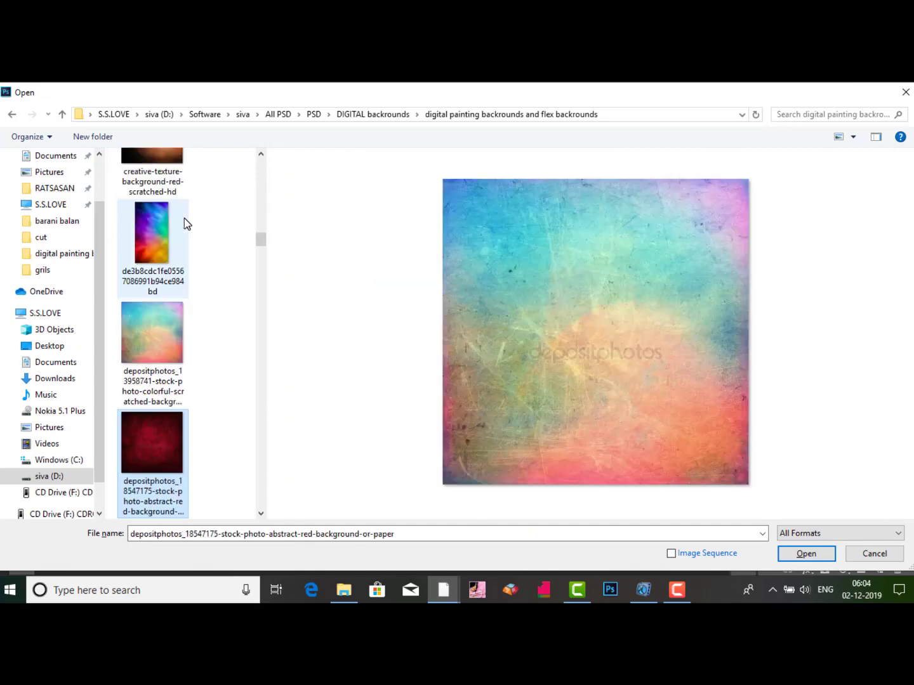
key("Down")
key("Down")
key("Down")
key("Down")
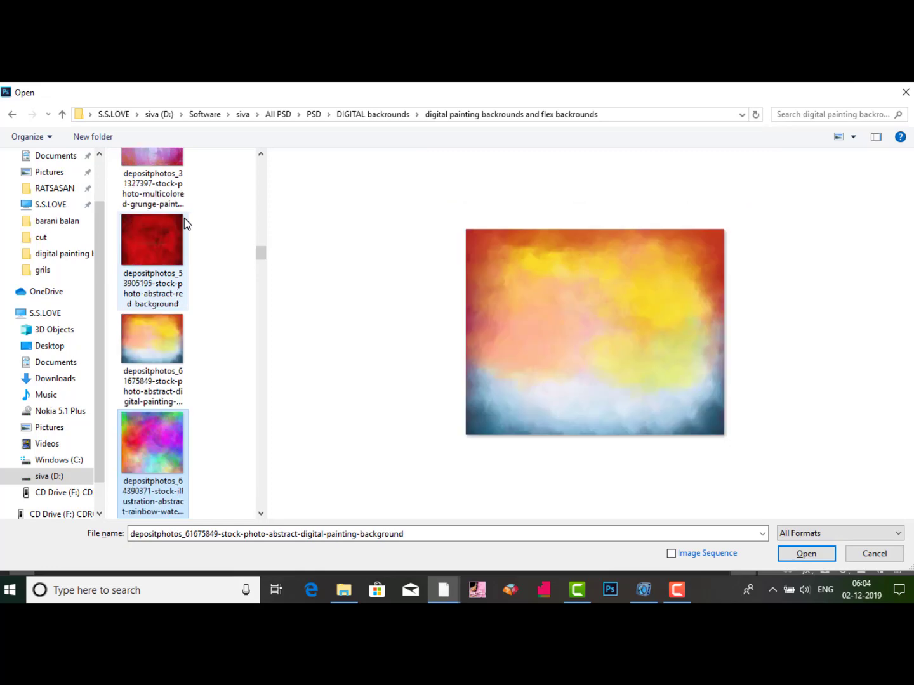
key("Return")
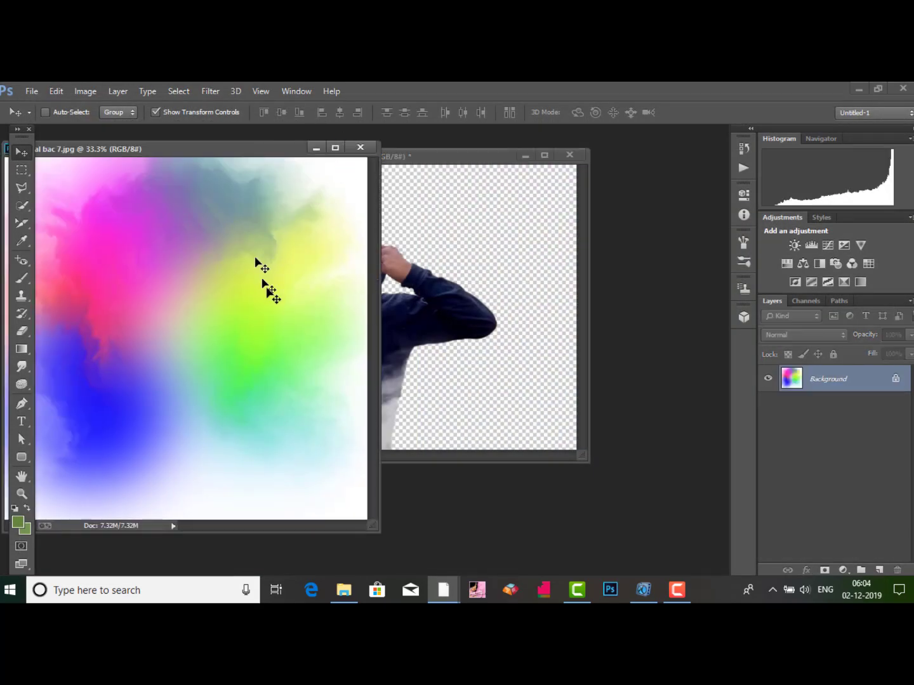
Unlock the background layer of digital bac 7.jpg, shrink it, and move it into the portrait document as a new layer above the hair
mouse_move(225, 153)
left_mouse_down()
mouse_move(375, 175)
mouse_move(270, 146)
mouse_move(199, 153)
mouse_move(216, 151)
left_mouse_up()
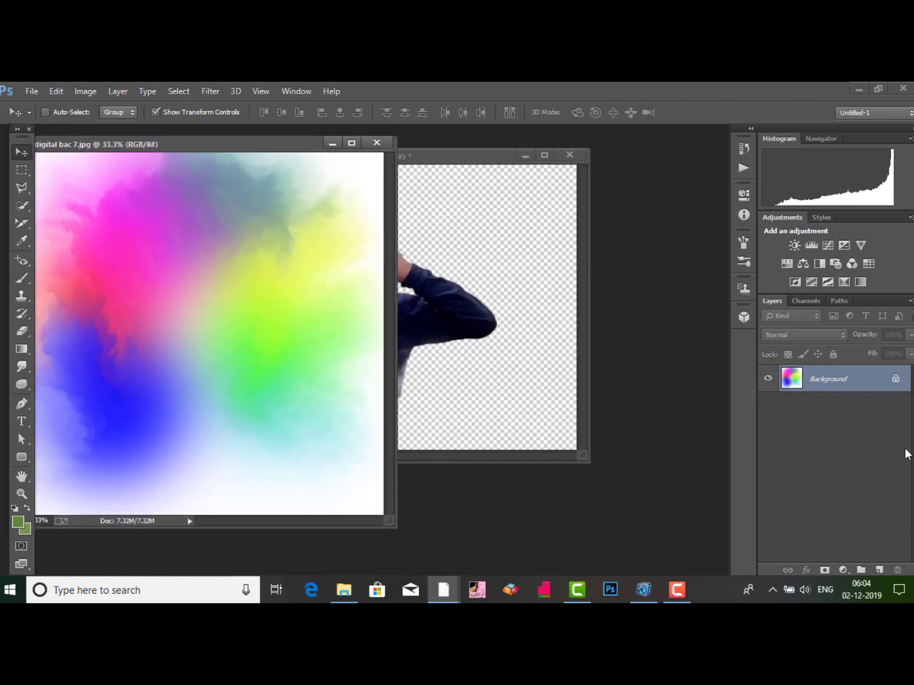
left_click(896, 380)
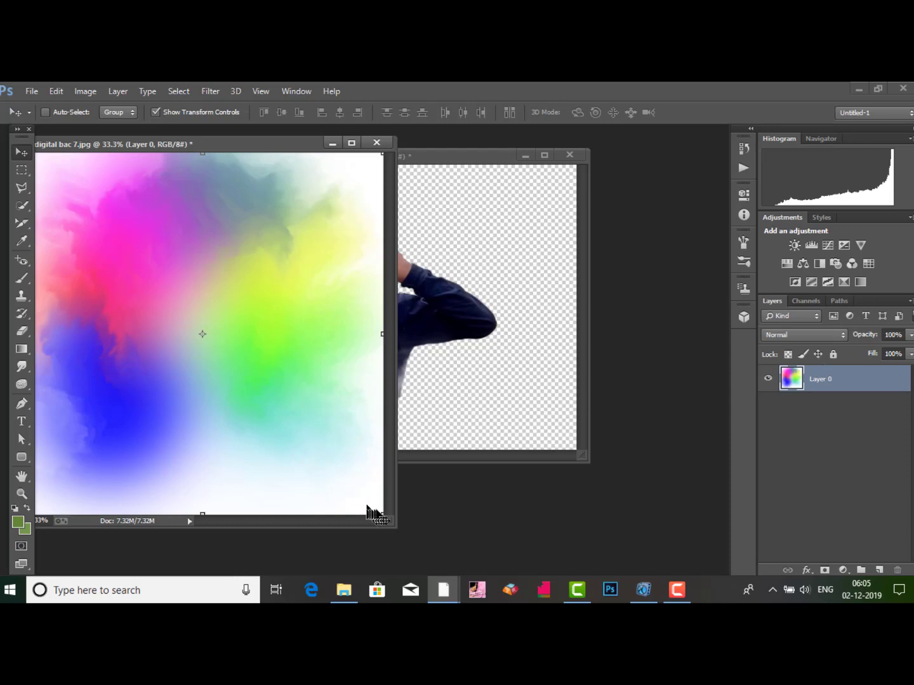
left_click_drag(378, 511, 384, 260)
key("Return")
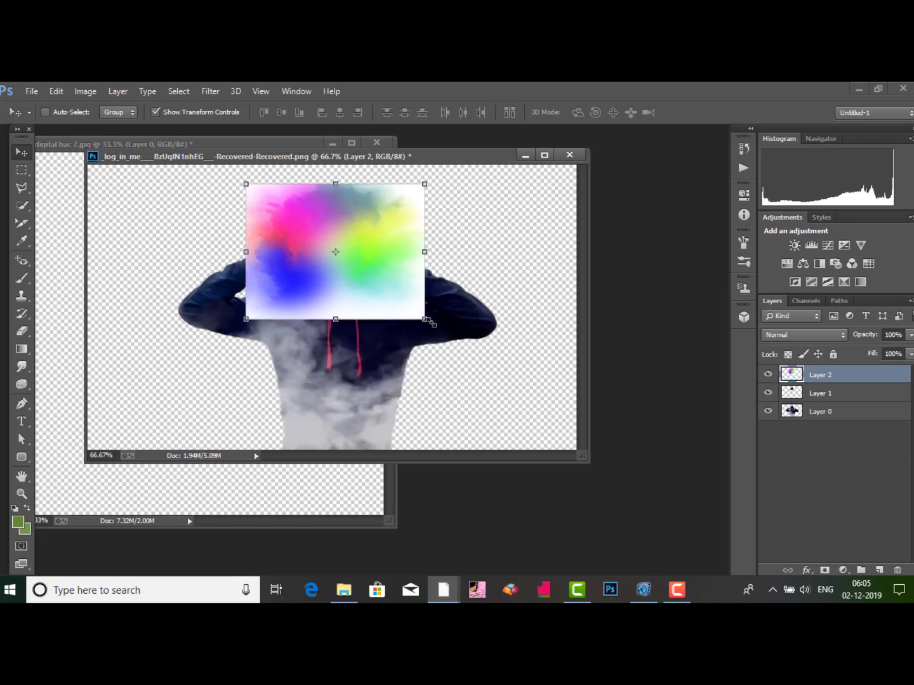
Scale the multicoloured layer to about 57% width and 60% height over the hair and clip it to Layer 1
left_click_drag(430, 323, 365, 254)
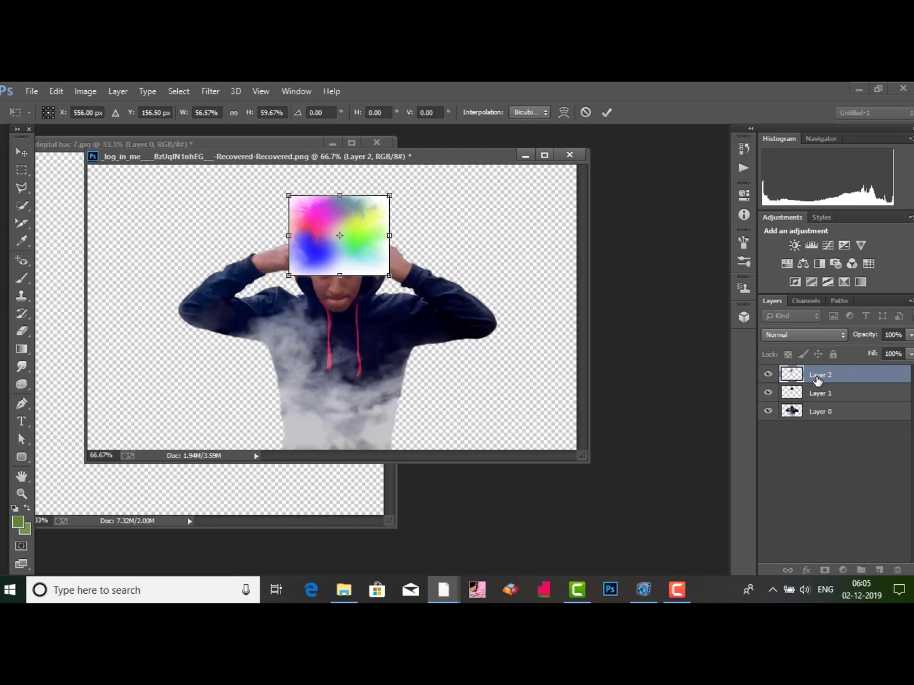
left_click(911, 303)
left_click(722, 403)
key("Return")
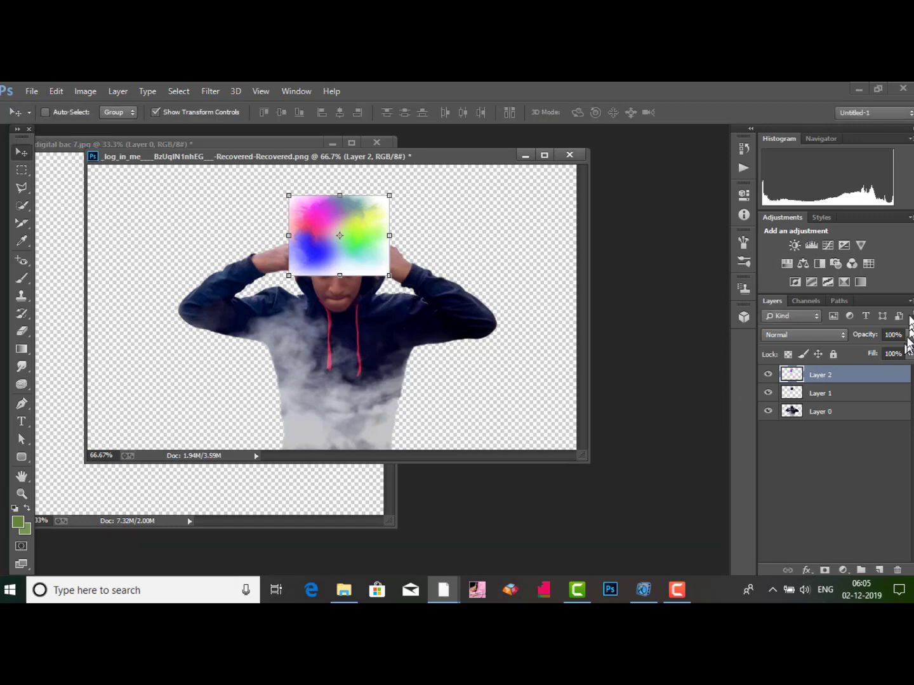
left_click(911, 302)
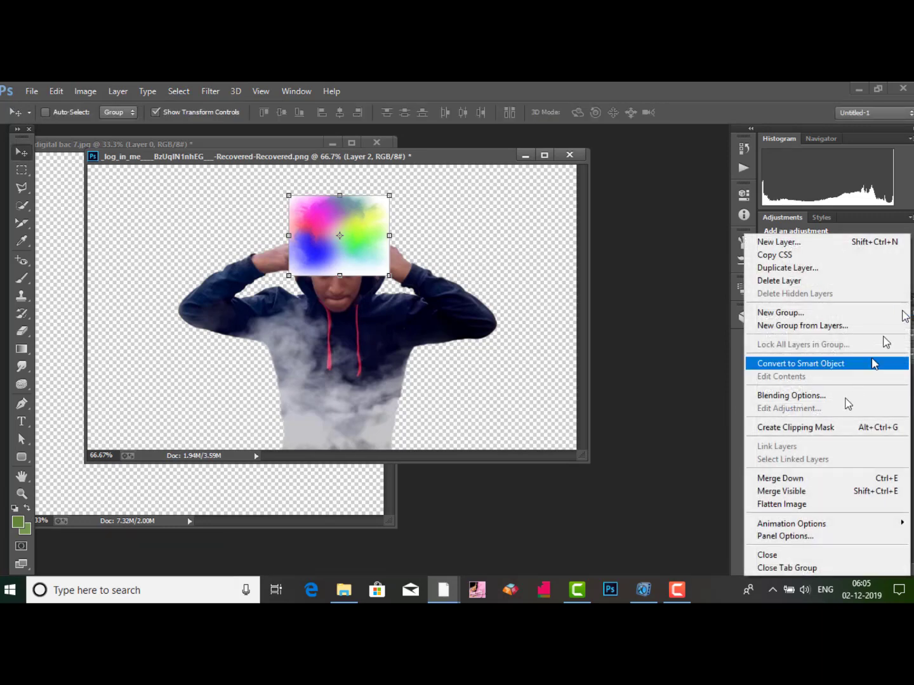
left_click(816, 429)
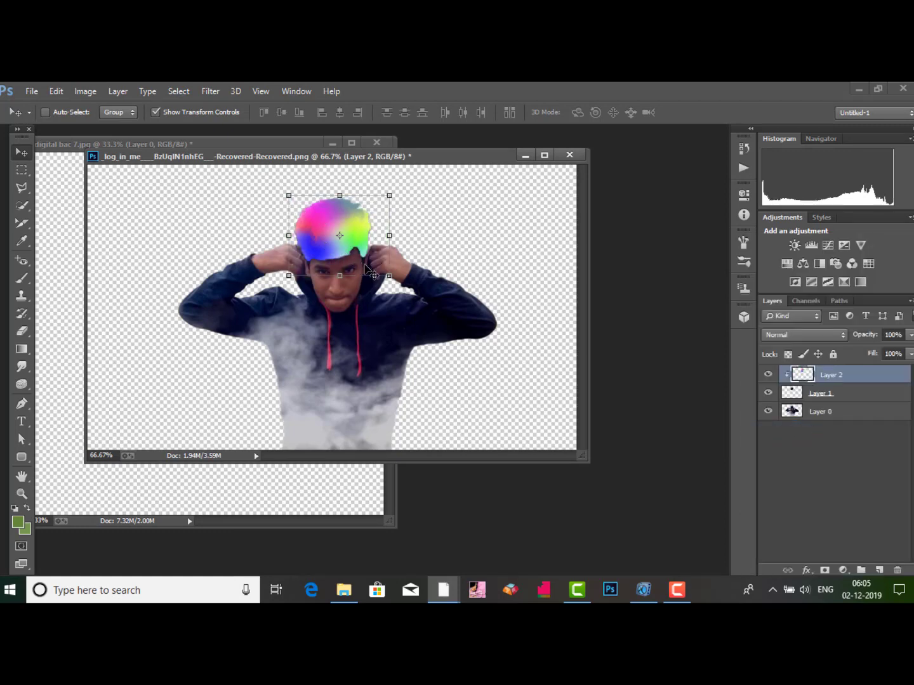
Enlarge the clipped colour layer to about 121% width and 123% height and reposition it over the hair
left_click_drag(370, 268, 406, 286)
left_click_drag(382, 275, 379, 272)
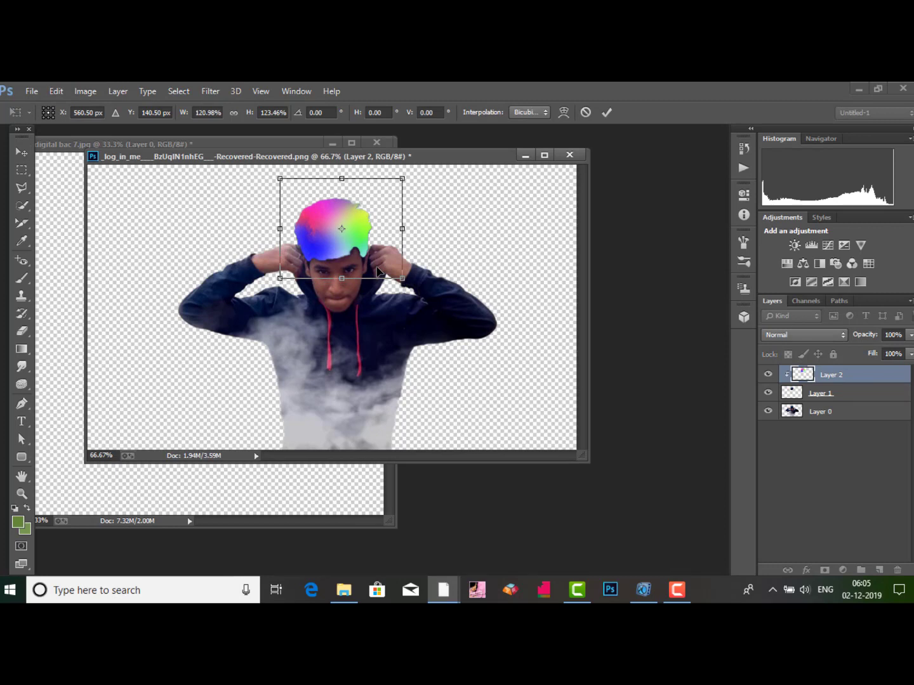
key("Return")
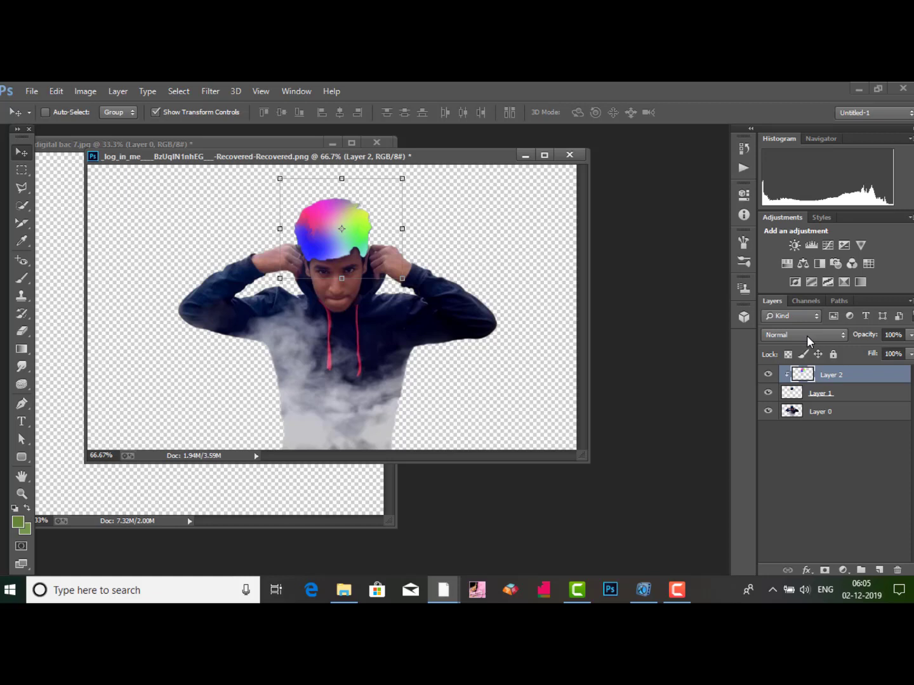
Try the Soft Light, Overlay, Color, Color Burn and Color Dodge blend modes on the clipped colour layer
left_click(806, 335)
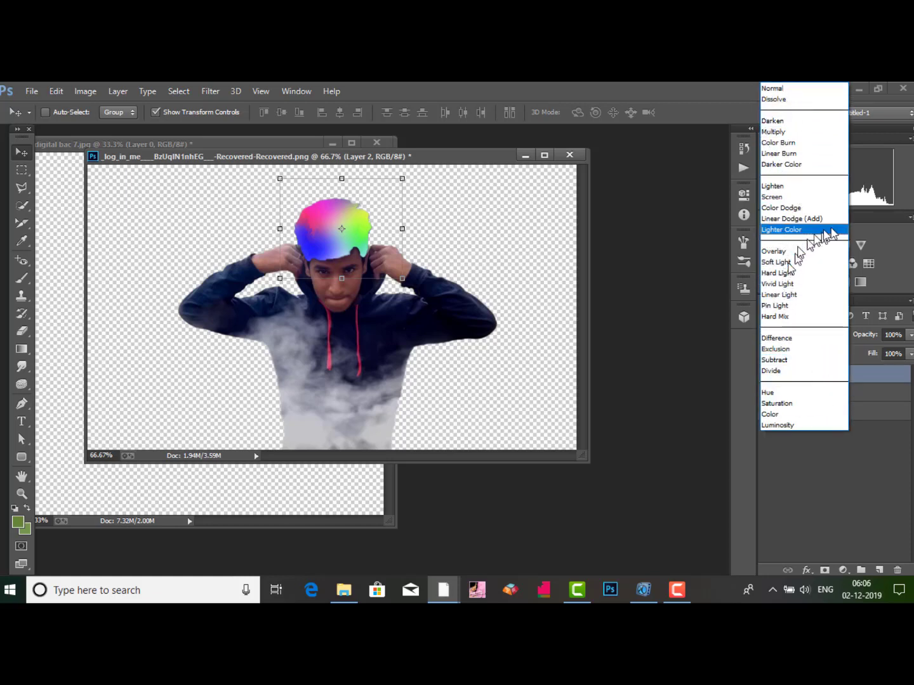
left_click(802, 267)
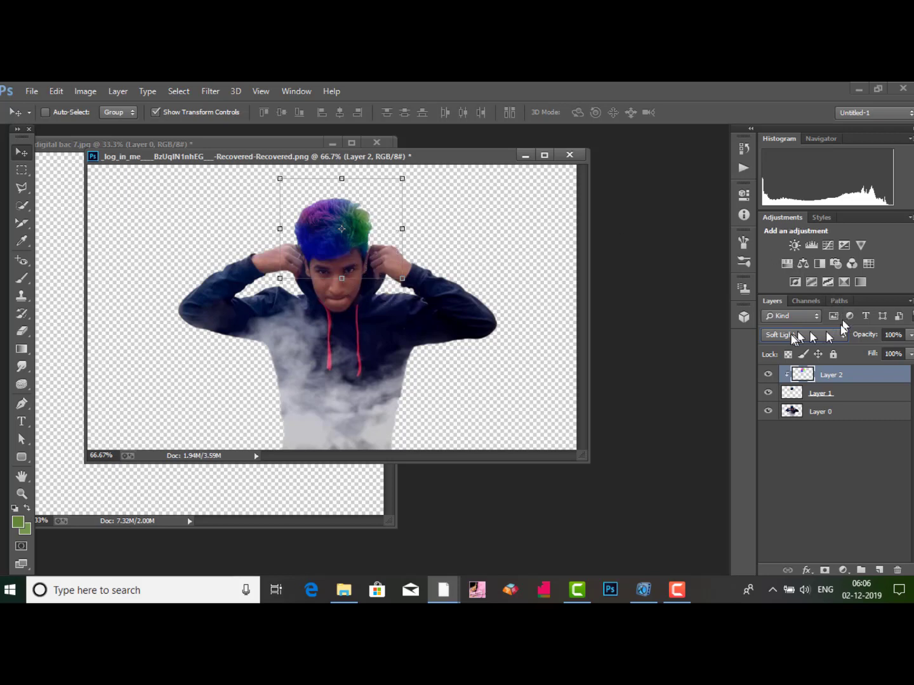
left_click(789, 336)
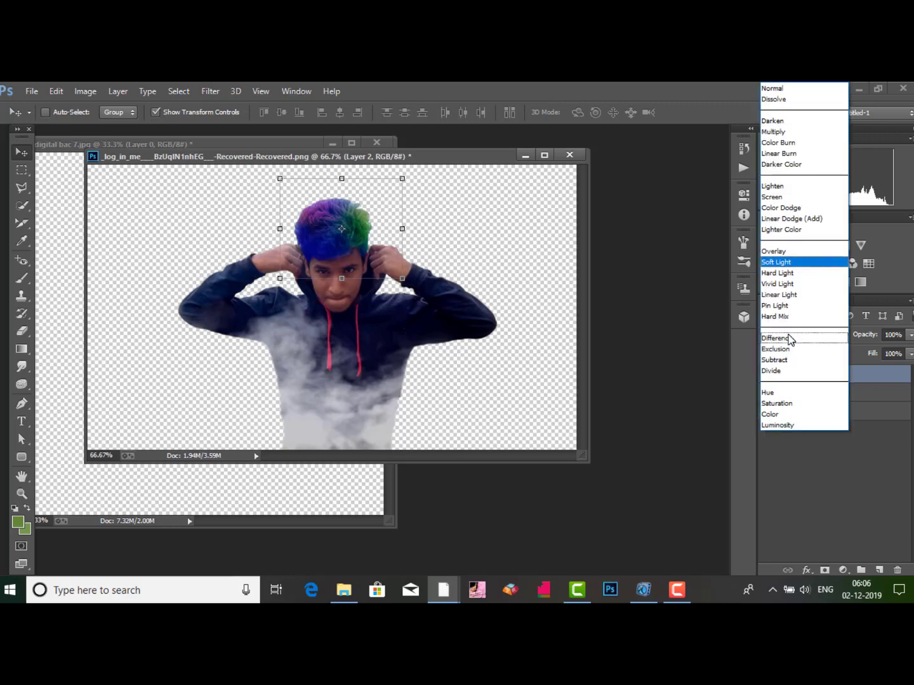
left_click(791, 252)
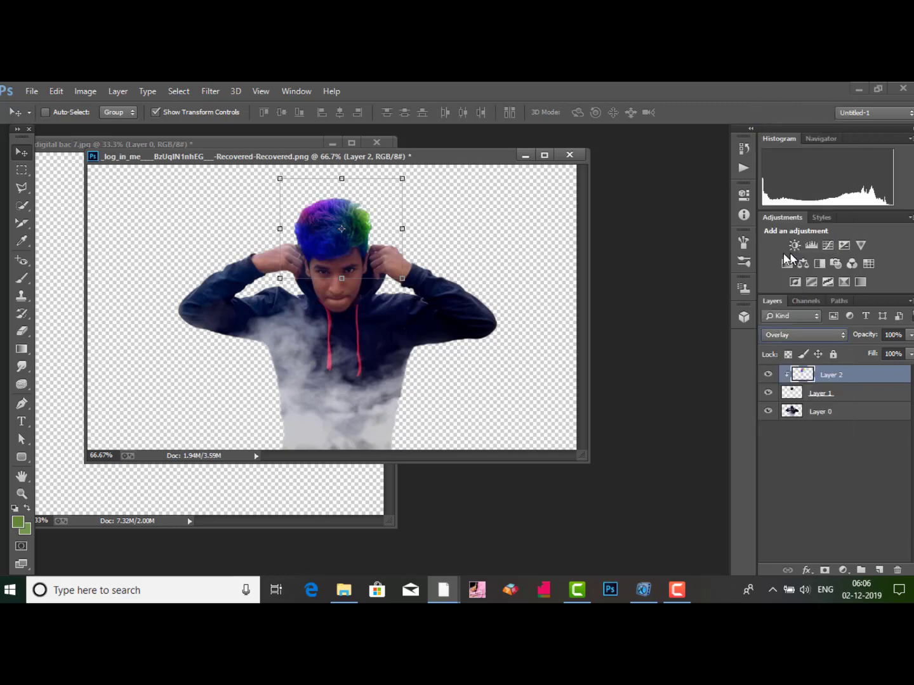
left_click(822, 338)
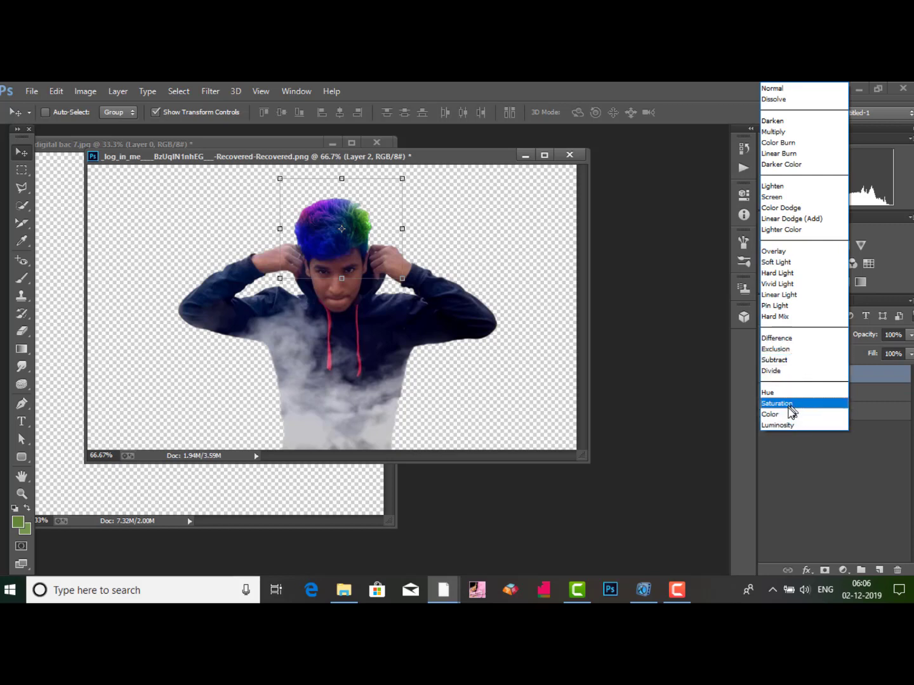
left_click(792, 414)
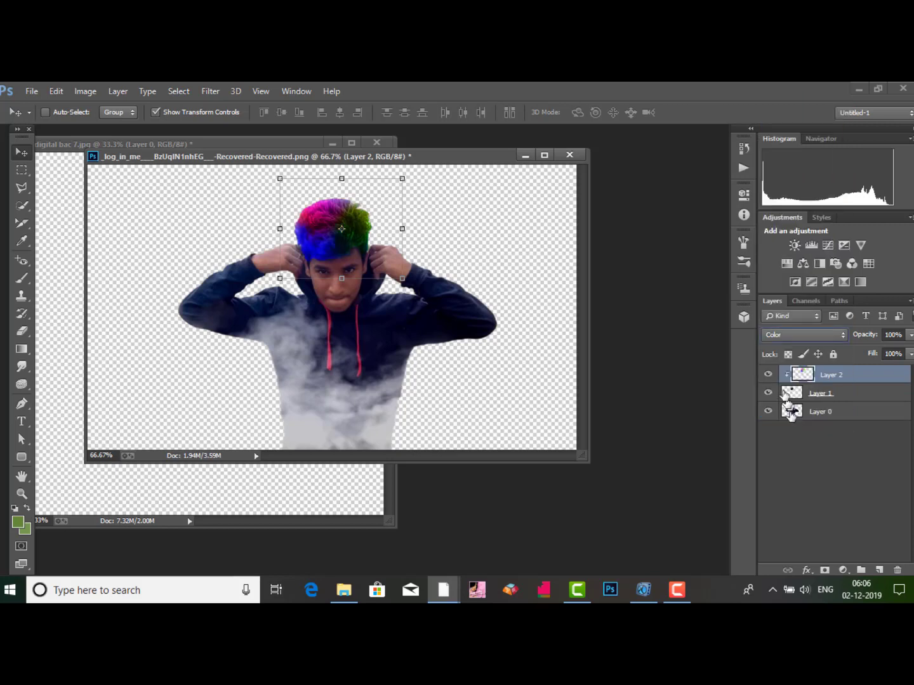
left_click(807, 336)
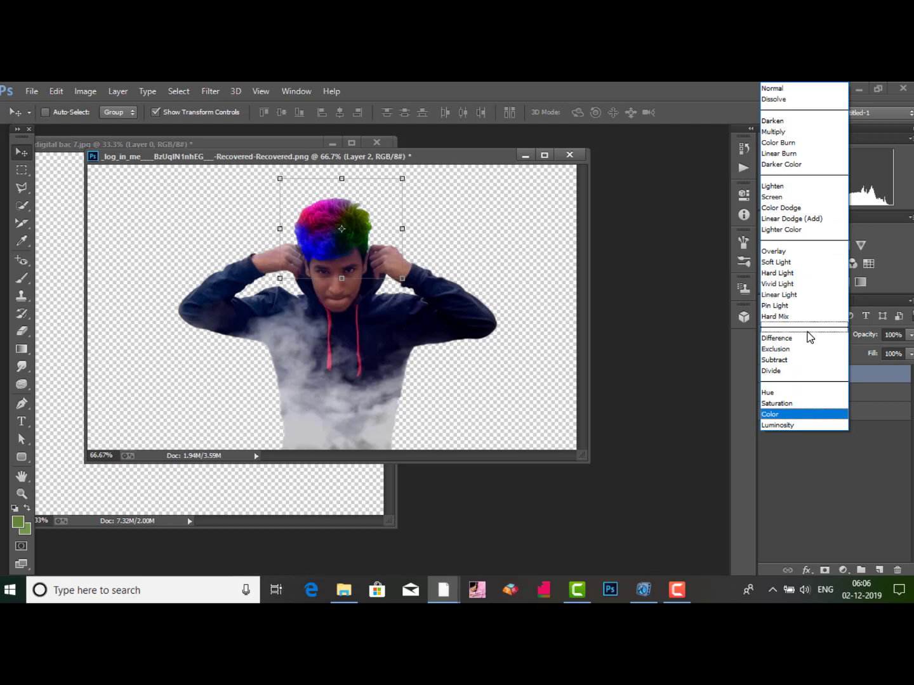
left_click(799, 144)
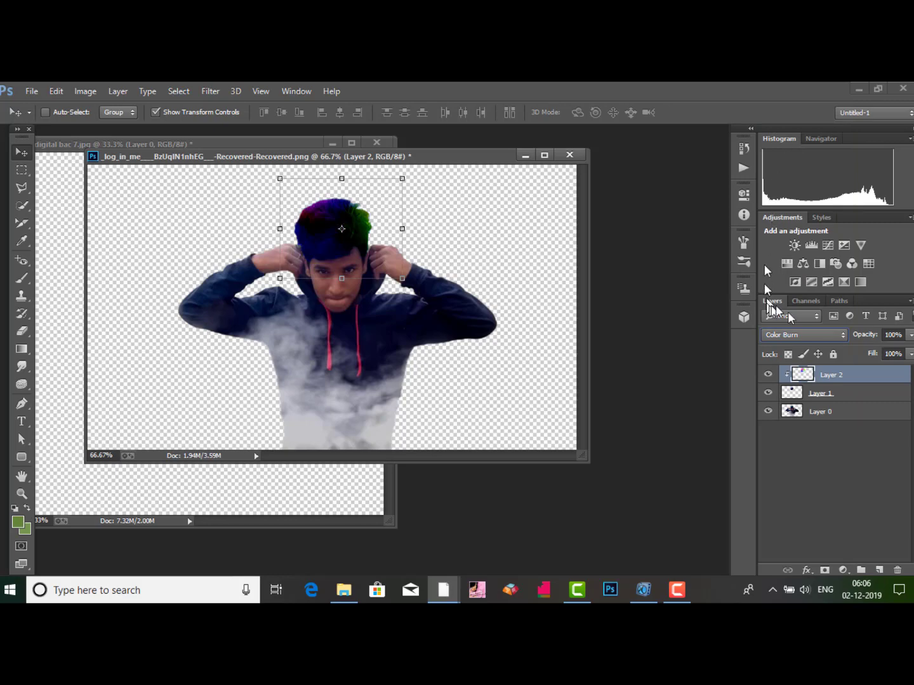
left_click(799, 331)
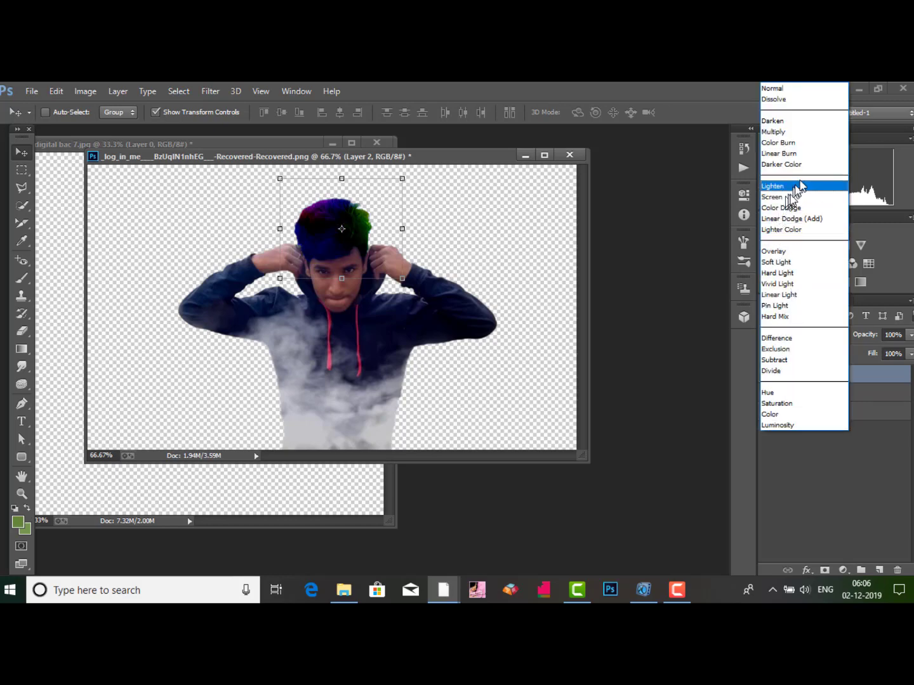
left_click(798, 208)
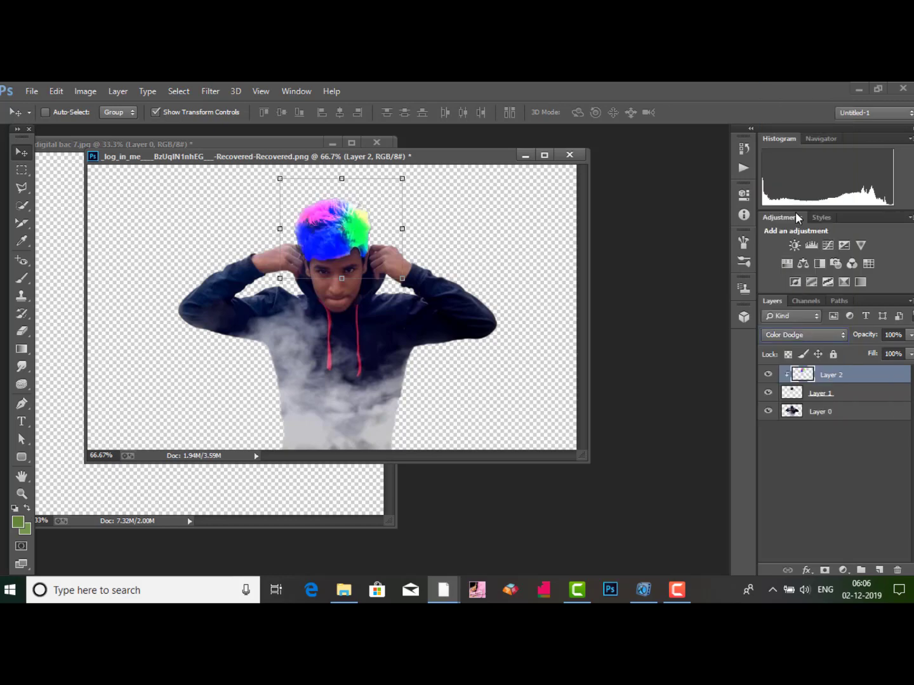
Set the clipped colour layer's blend mode to Soft Light and add Layer 1 to the layer selection
left_click(781, 335)
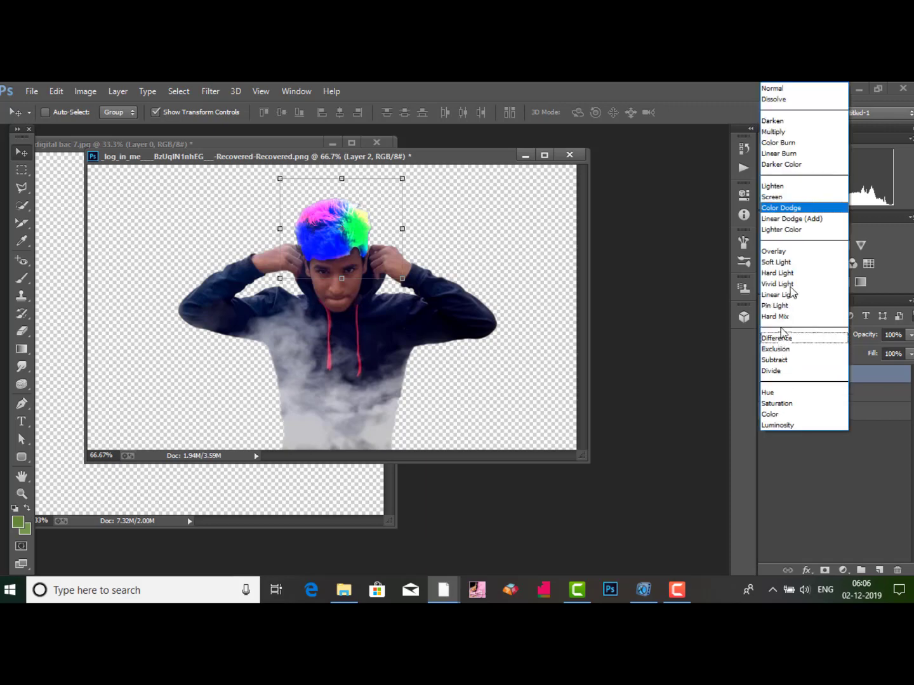
left_click(801, 262)
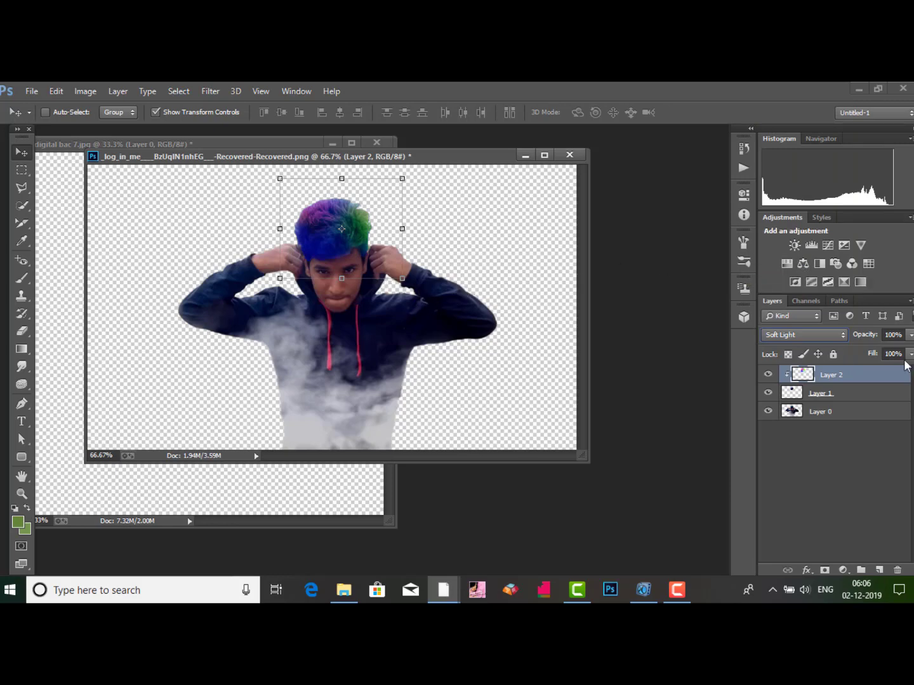
left_click(831, 397, "ctrl")
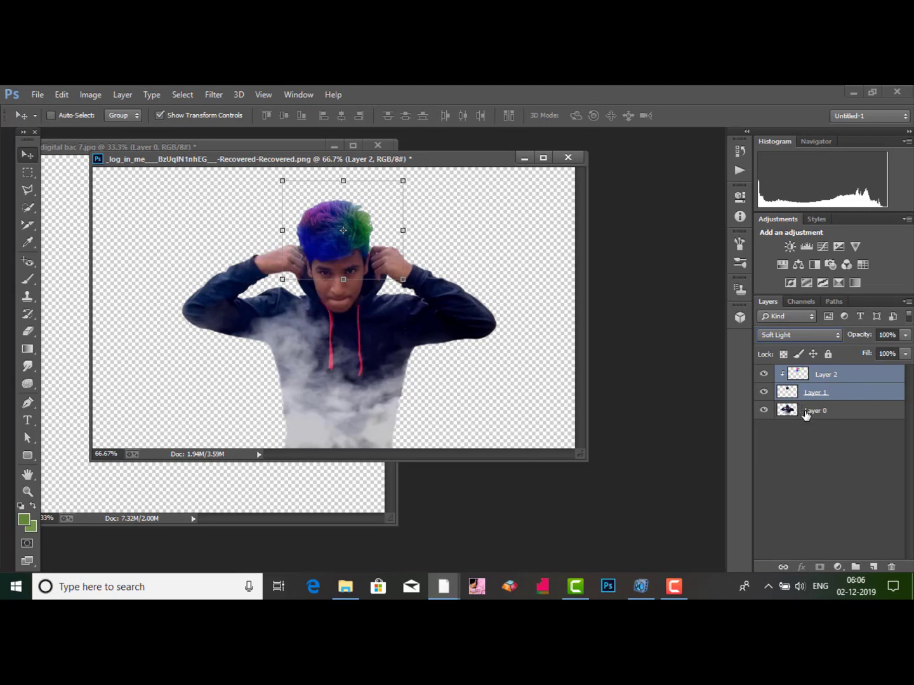
Group Layer 2, Layer 1 and Layer 0 with the default group settings and move the group slightly up and right on the canvas
double_click(863, 392)
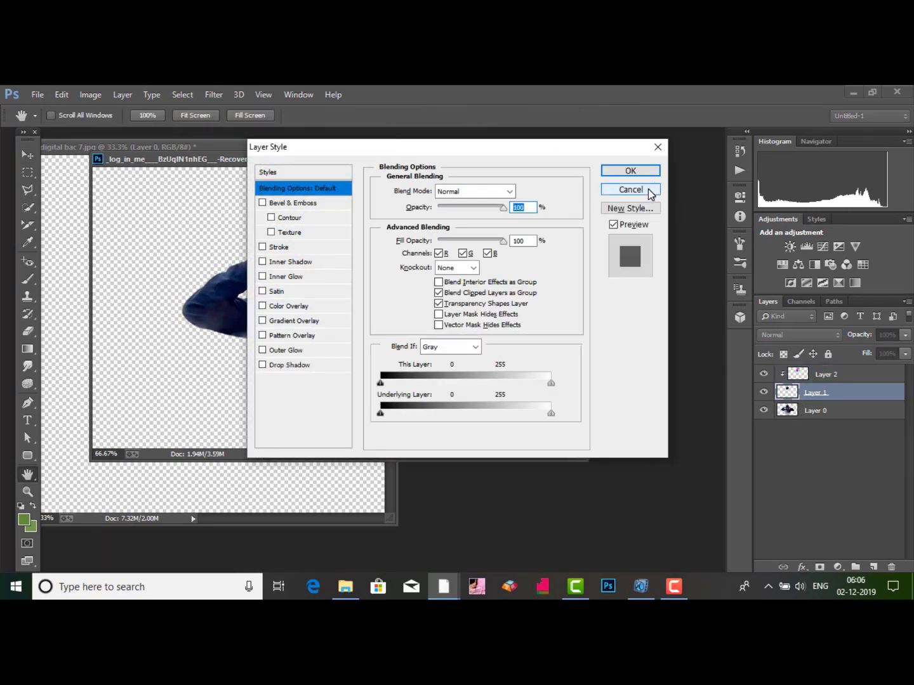
left_click(631, 190)
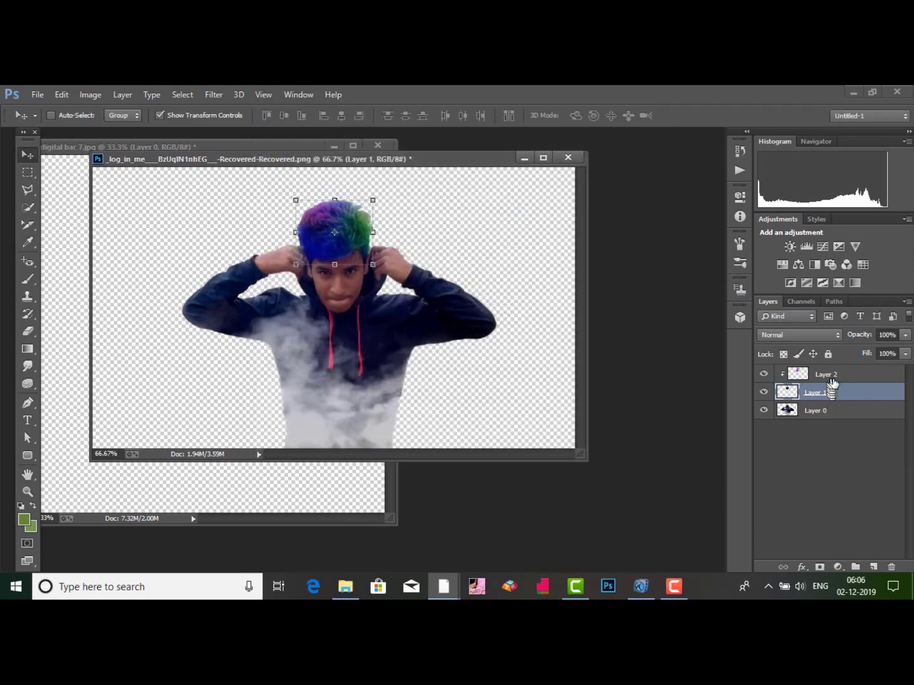
left_click(833, 379, "shift")
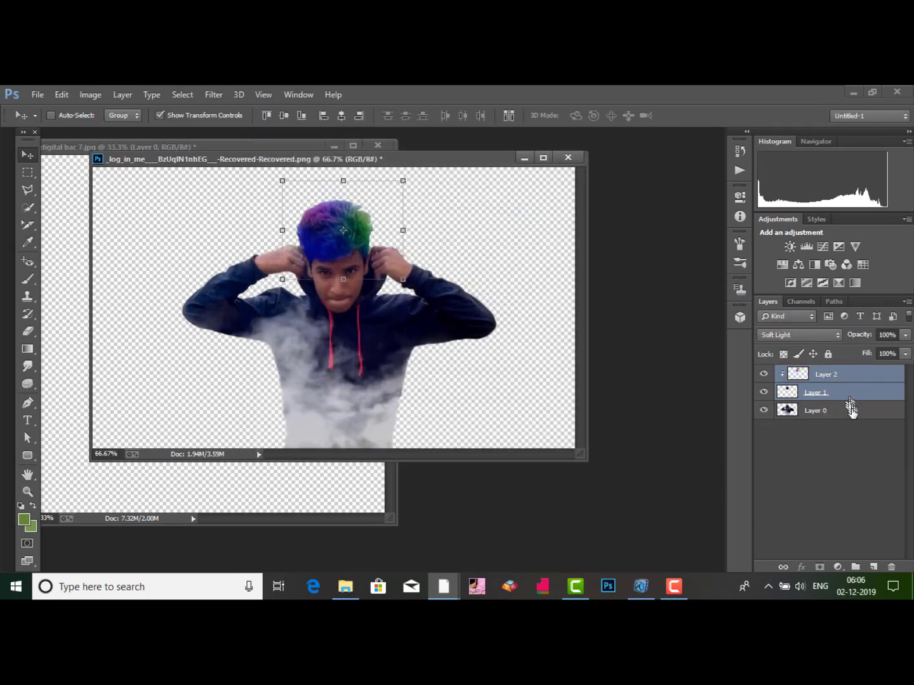
left_click(853, 413, "shift")
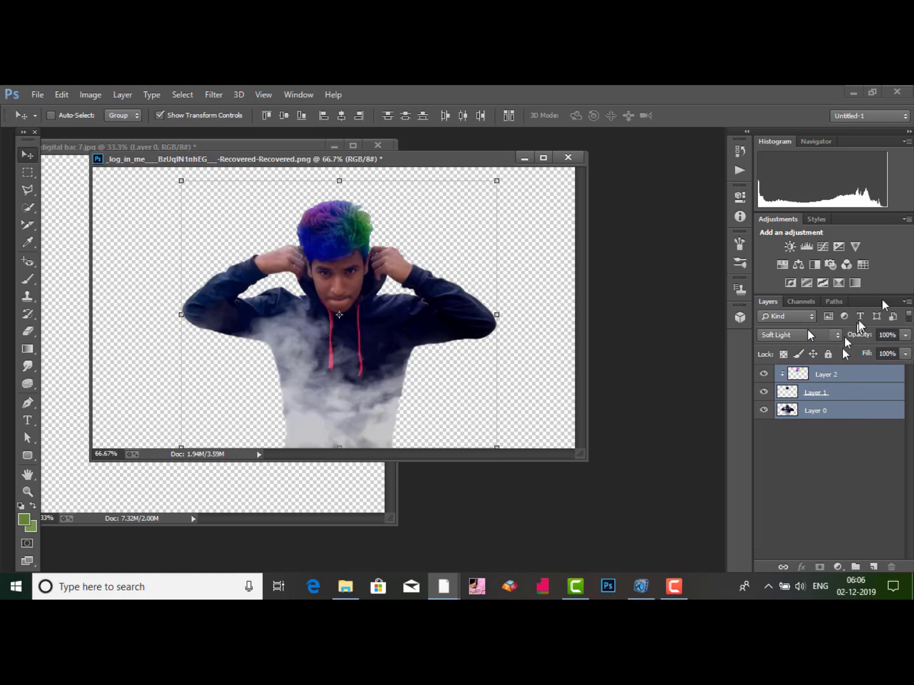
left_click(905, 301)
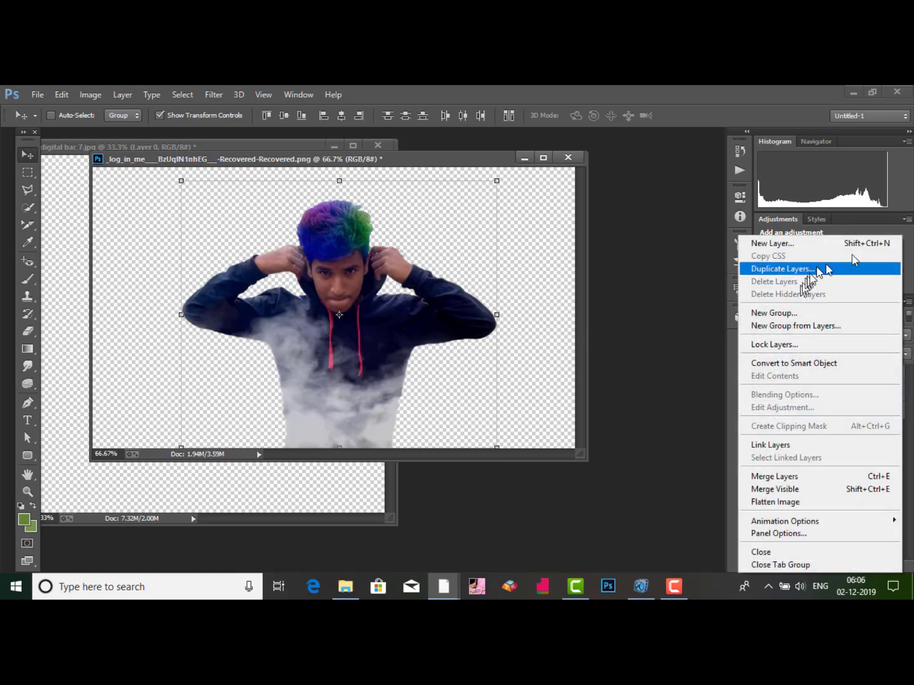
left_click(808, 327)
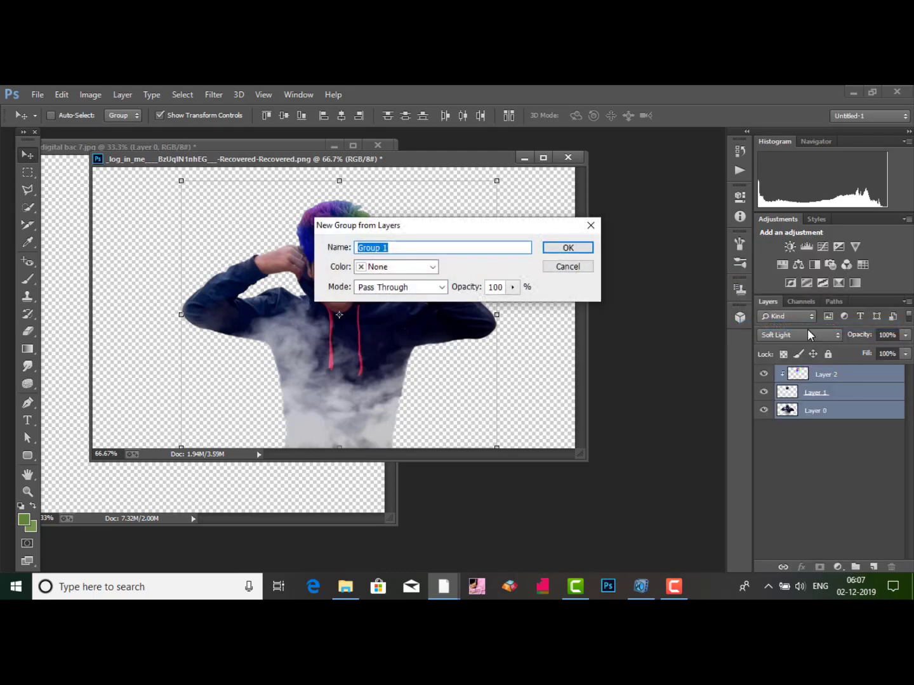
key("Return")
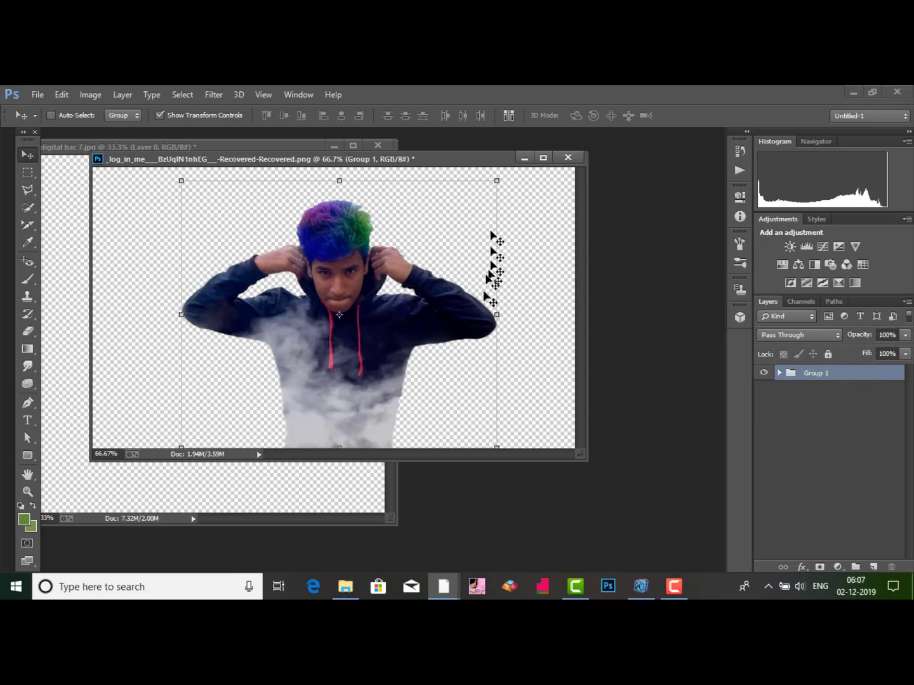
left_click_drag(467, 376, 497, 362)
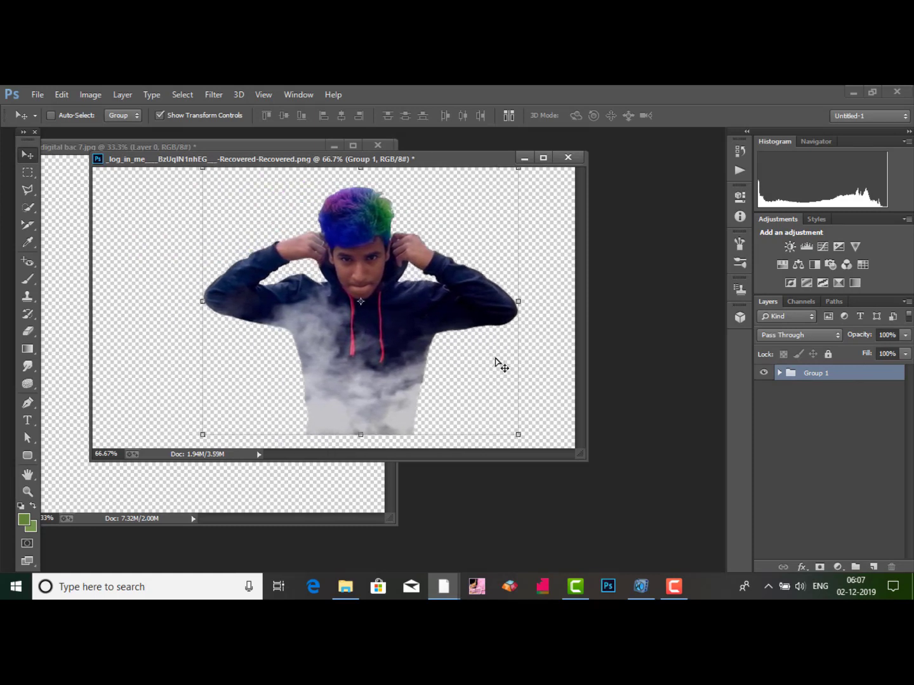